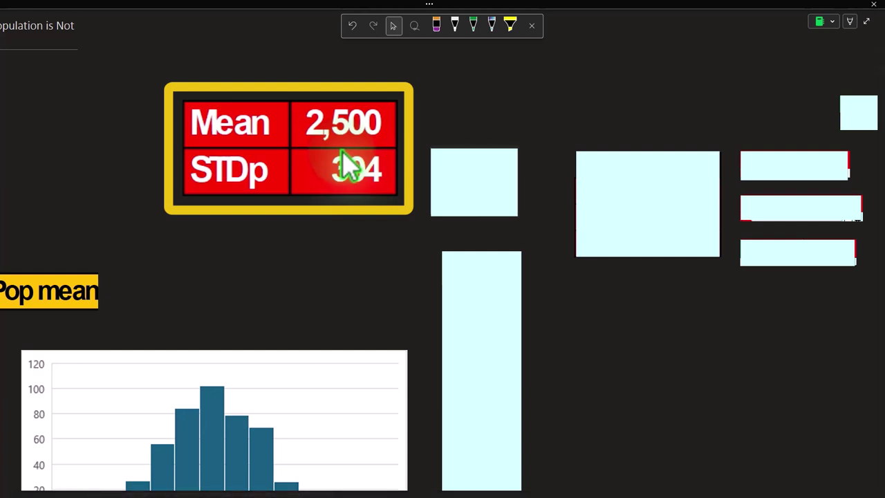
Remove the cover blocks hiding the Data Analysis image and the population Data column below it
left_click(473, 166)
left_click(504, 137)
left_click(490, 292)
left_click(494, 243)
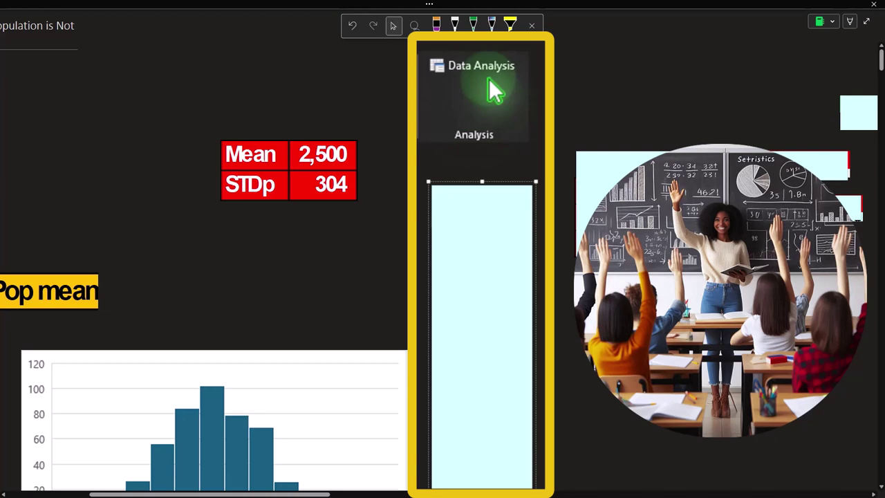
left_click(480, 222)
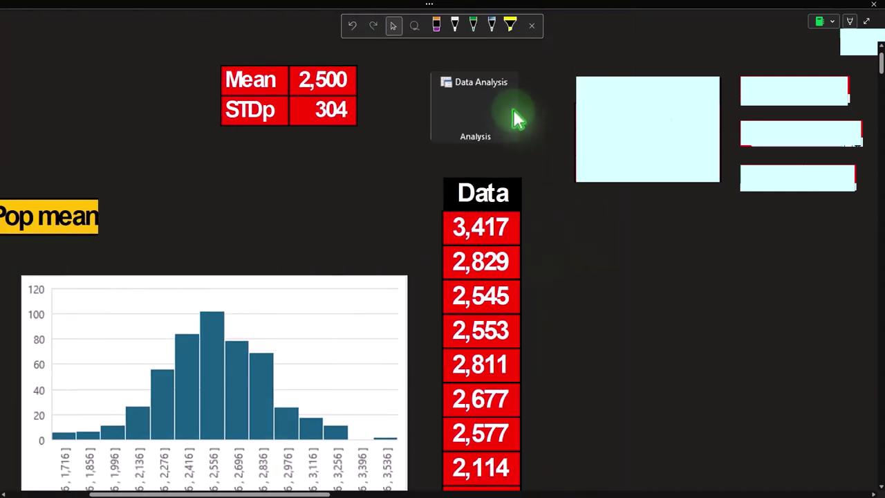
Uncover the Data Pop table one row at a time, from Count to Mean to STDp, and delete its cover block
left_click(603, 115)
left_click_drag(644, 77, 645, 133)
left_click(706, 97)
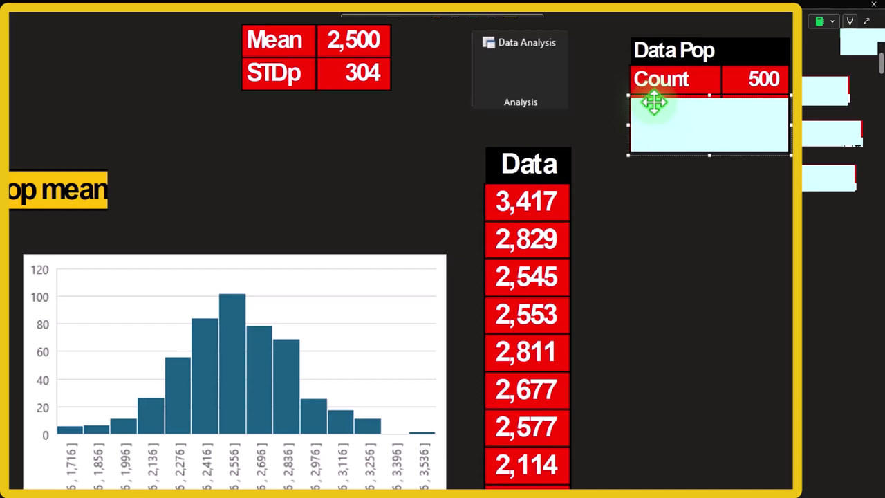
left_click_drag(706, 96, 706, 116)
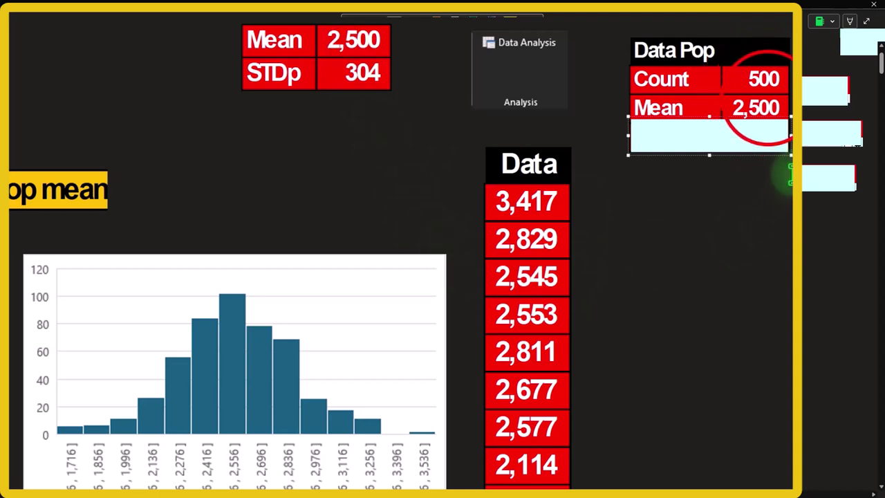
left_click(768, 102)
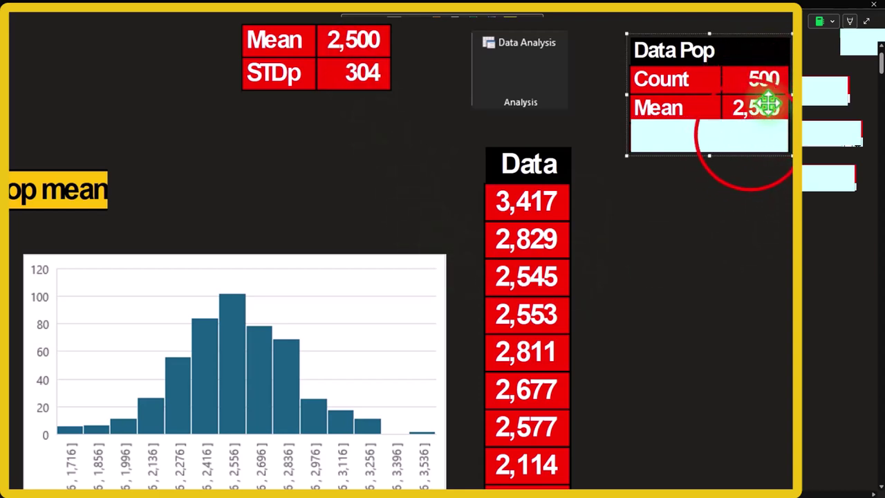
left_click(750, 132)
key("Delete")
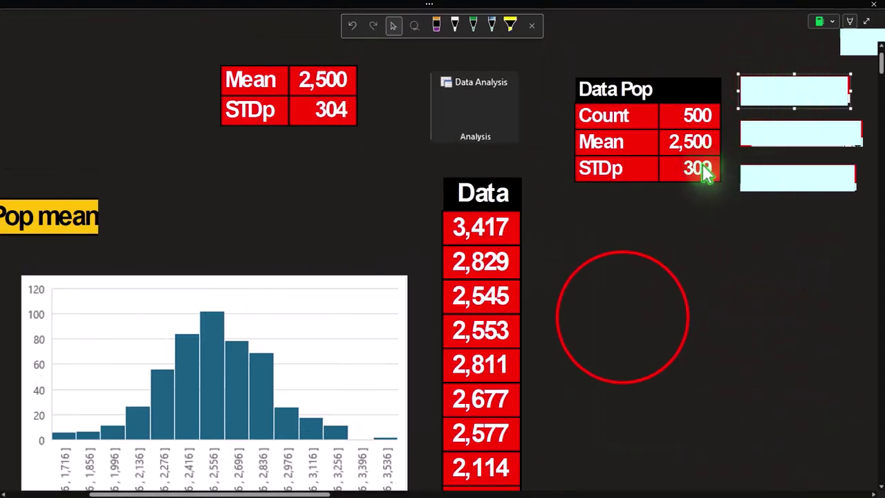
Delete the cover blocks hiding the COUNT, AVERAGE and STDEV.P formulas beside the Data Pop table
left_click_drag(296, 493, 397, 489)
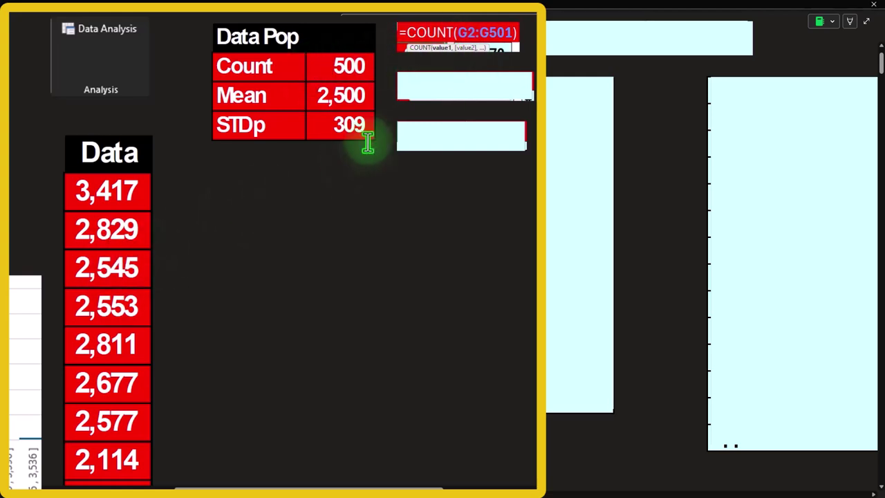
left_click(444, 89)
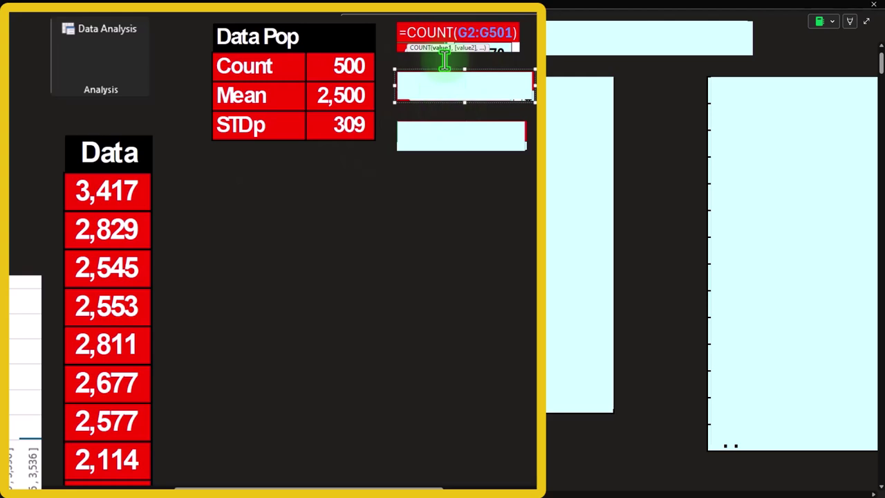
key("Delete")
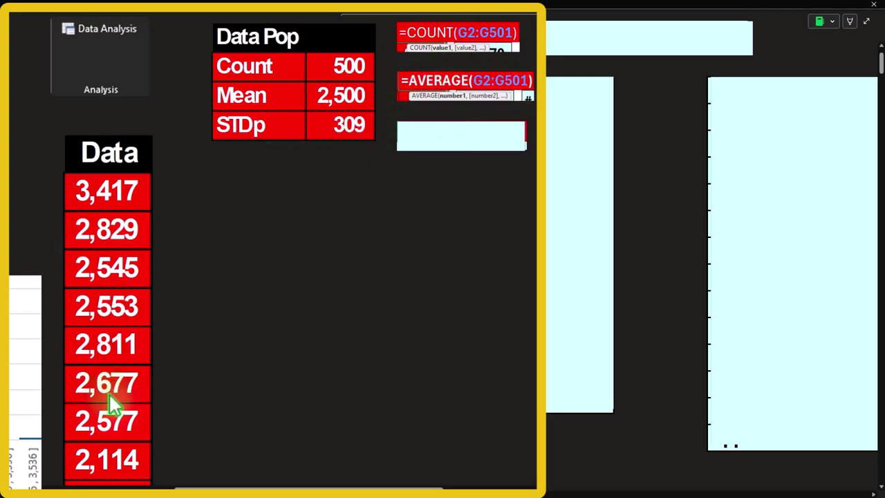
left_click(444, 145)
key("Delete")
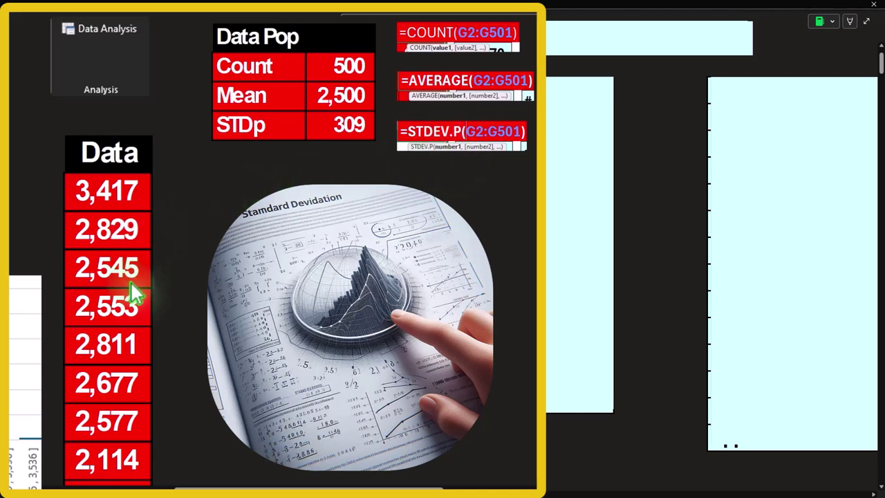
Remove the cover blocks hiding the Sample column and the INDEX/RANDBETWEEN formula above it
left_click(254, 474)
left_click_drag(265, 488, 356, 488)
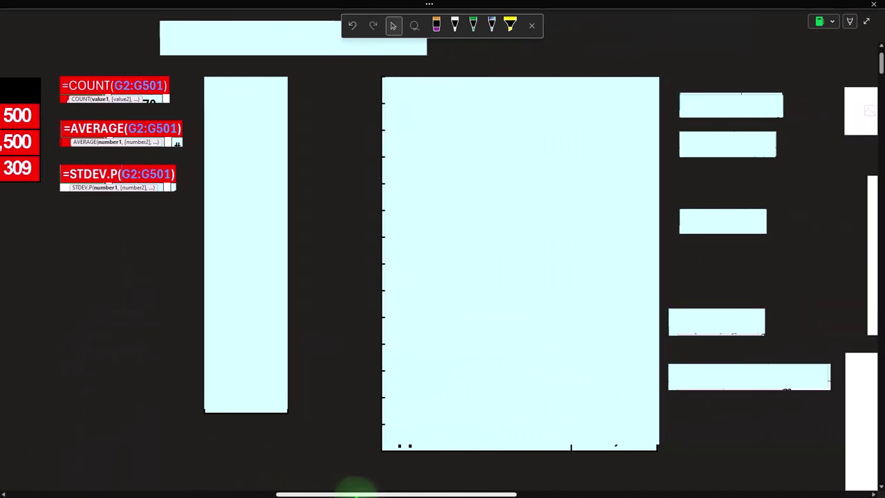
left_click(235, 114)
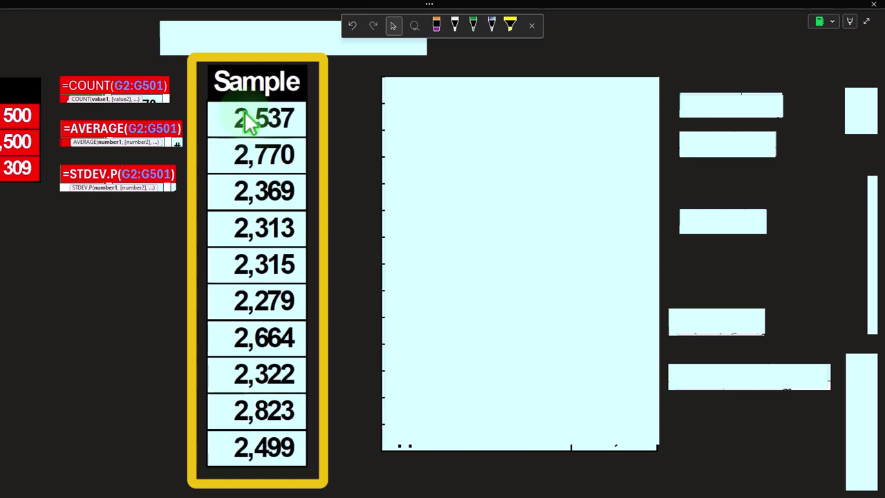
left_click_drag(332, 494, 296, 492)
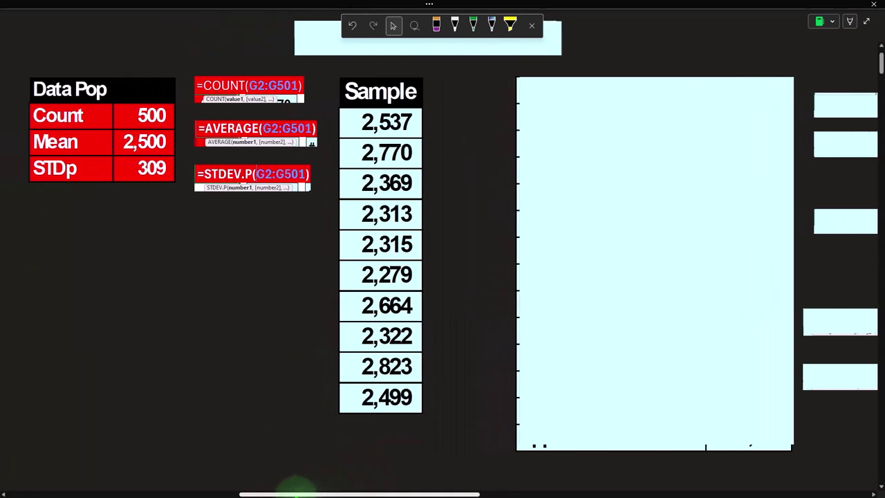
left_click(307, 39)
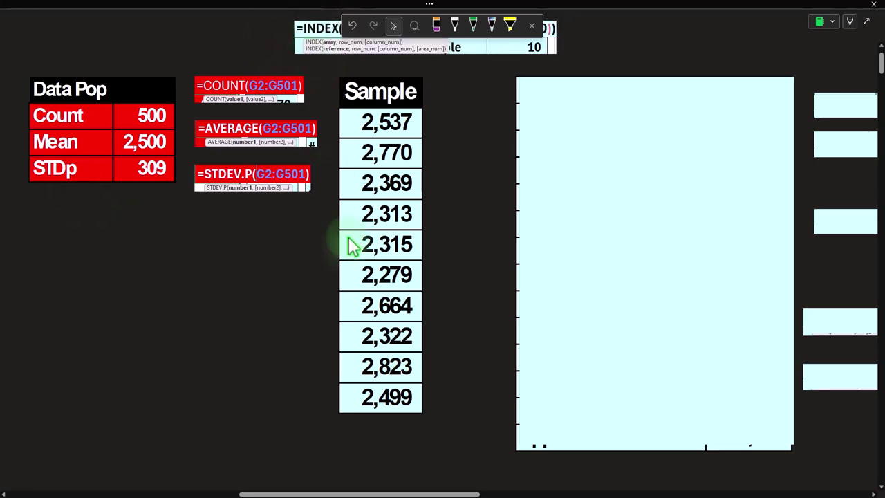
Examine the population Data column together with the INDEX/RANDBETWEEN formula that draws the sample
left_click(332, 493)
left_click_drag(332, 492, 263, 492)
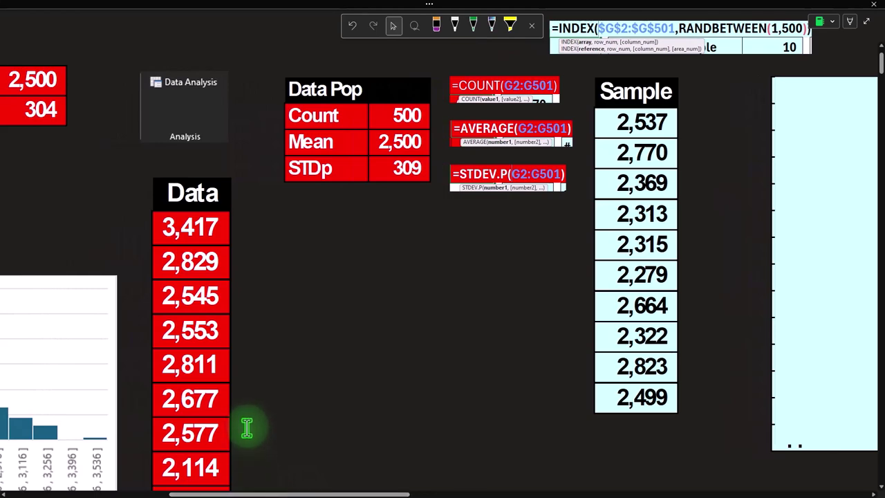
scroll(289, 398, "down", 2)
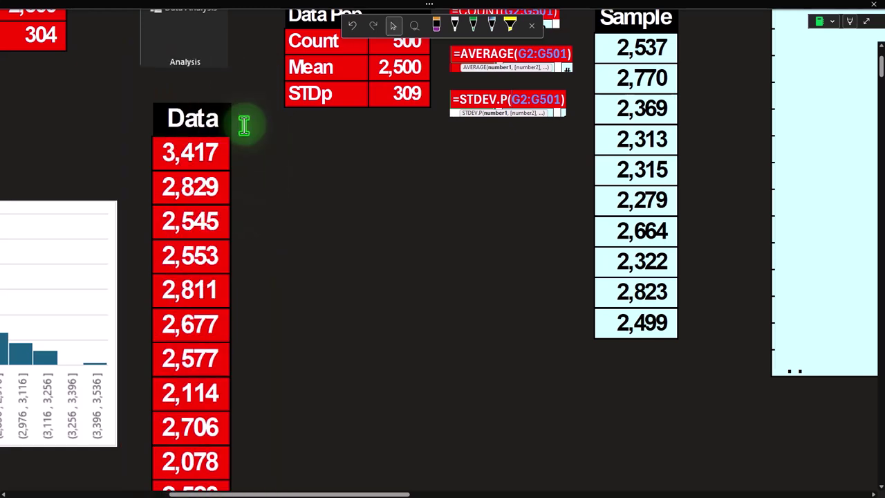
scroll(254, 154, "up", 2)
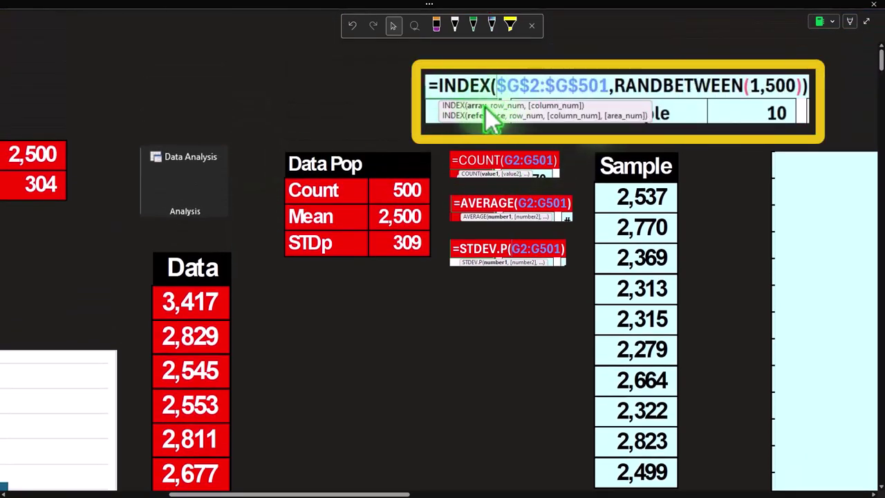
key("Right")
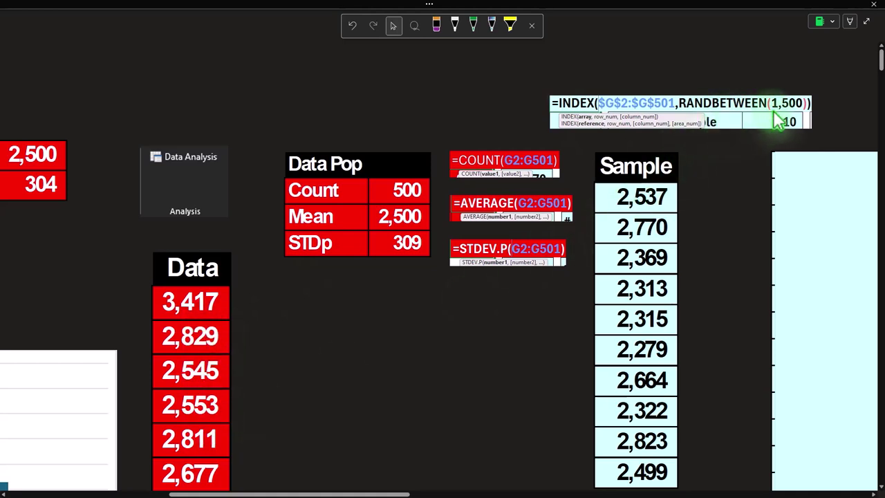
key("Right")
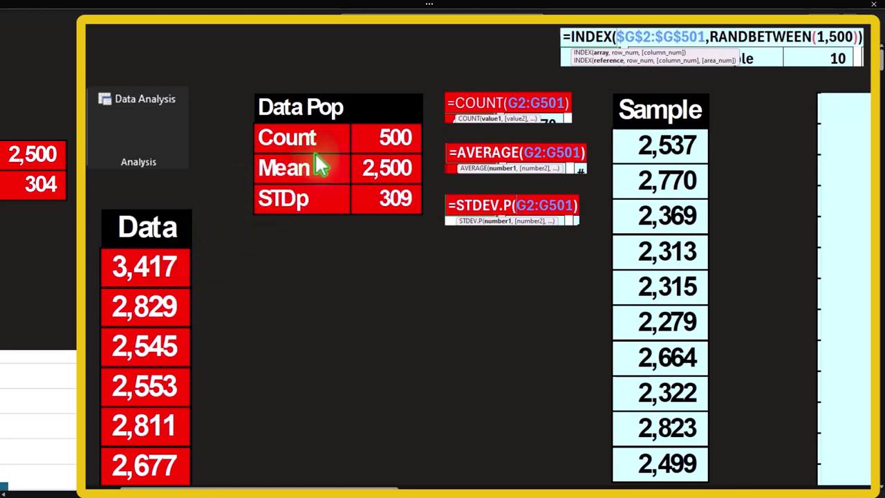
Shrink the large cover block over the sample results table to reveal the "X bar = sample mean" row
left_click_drag(362, 486, 433, 495)
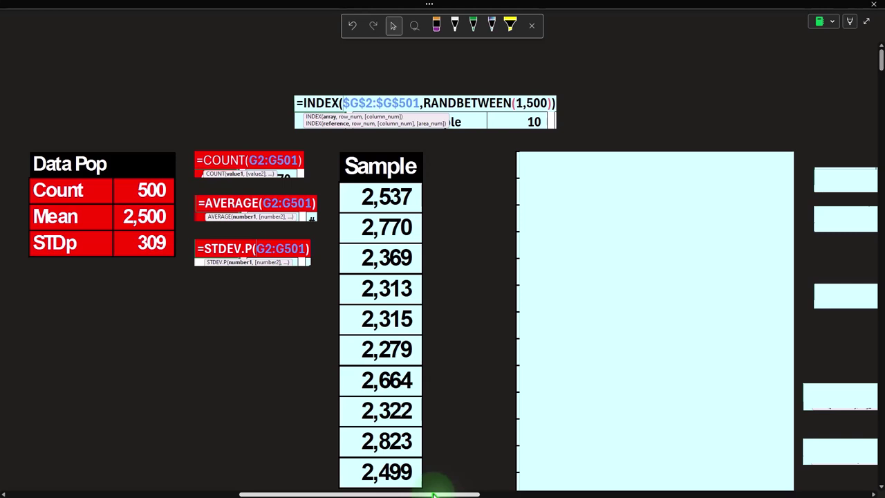
left_click_drag(433, 494, 443, 494)
left_click(585, 309)
left_click_drag(633, 155, 633, 173)
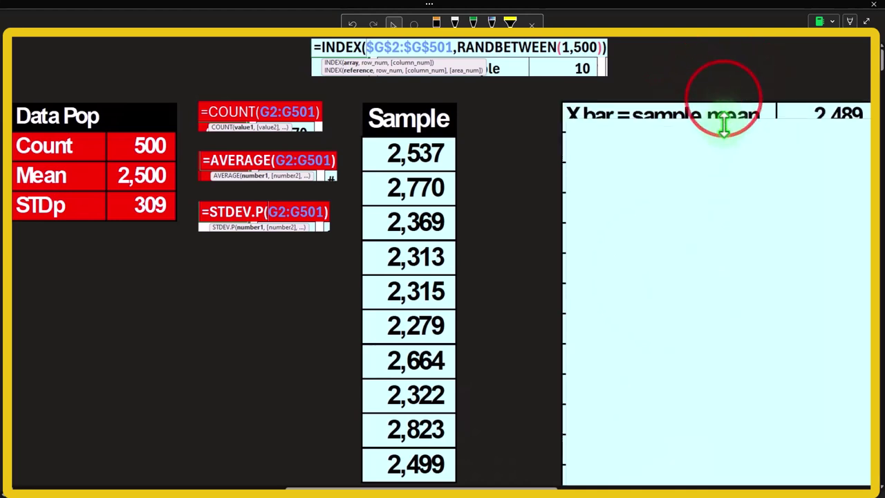
left_click_drag(724, 125, 723, 134)
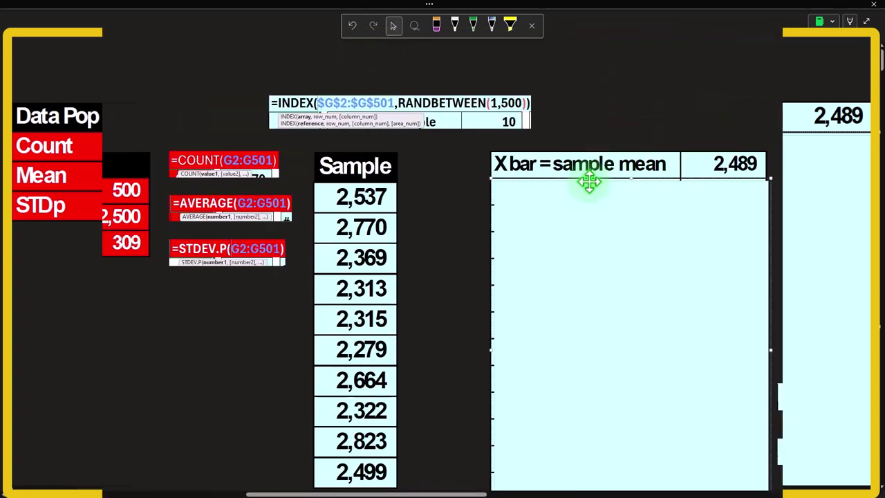
Compare the Data column and Data Pop figures with the Sample column
left_click(462, 493)
left_click_drag(462, 493, 413, 493)
left_click(93, 331)
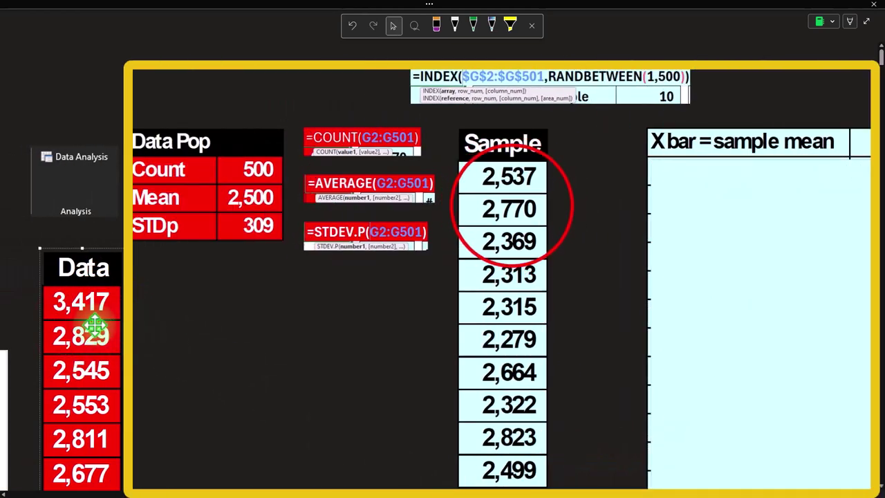
left_click(517, 207)
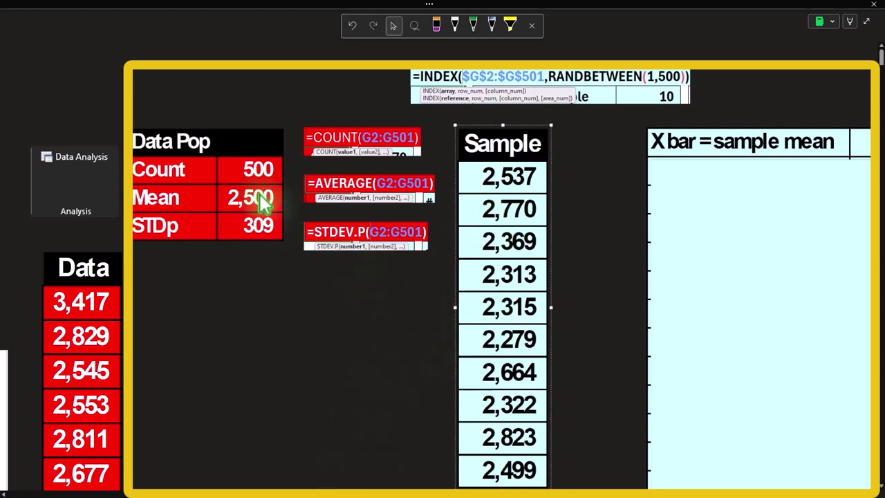
left_click(390, 484)
left_click_drag(390, 484, 430, 495)
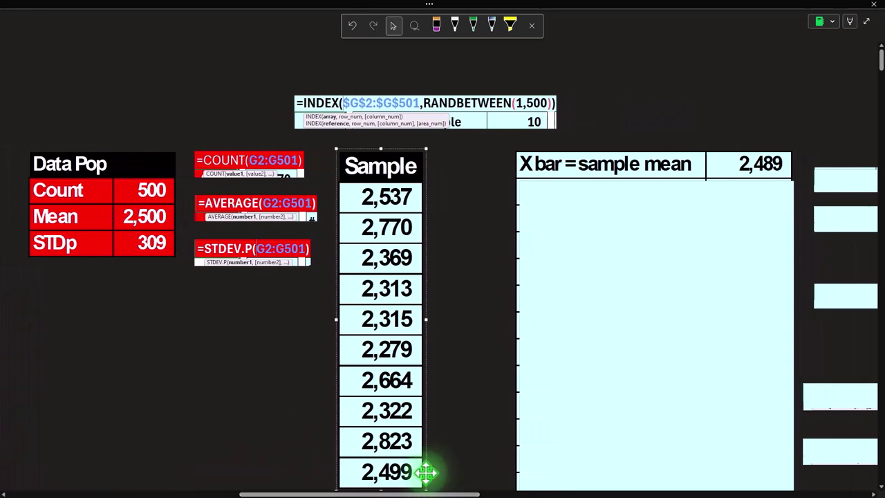
Delete the cover over the STDEV.S formula and shrink the results table's cover to reveal the "S=STDs" row
left_click_drag(439, 493, 450, 494)
left_click(792, 171)
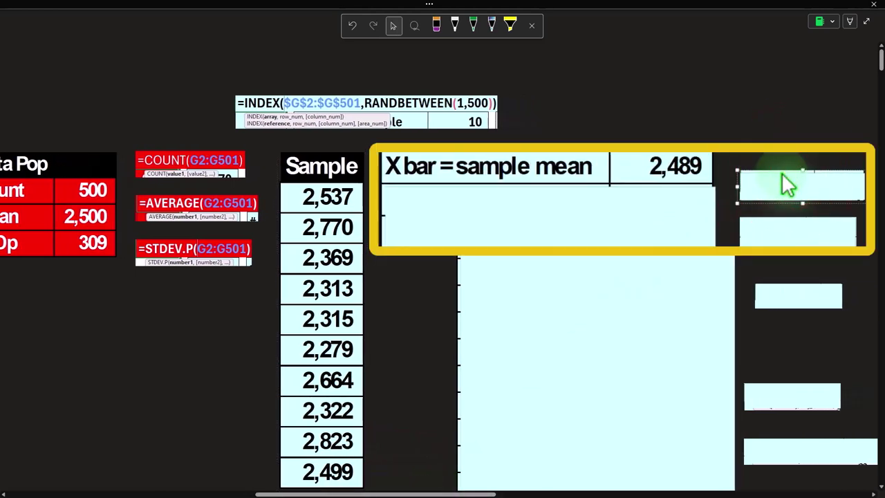
key("Delete")
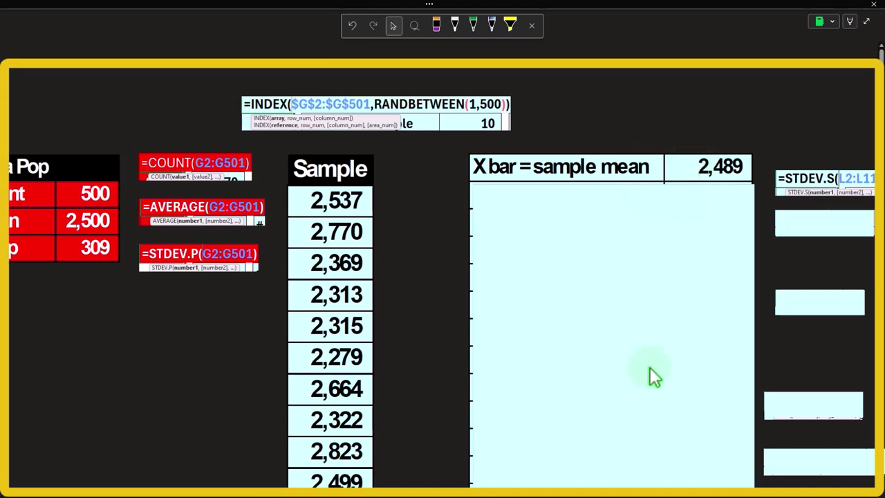
left_click(78, 229)
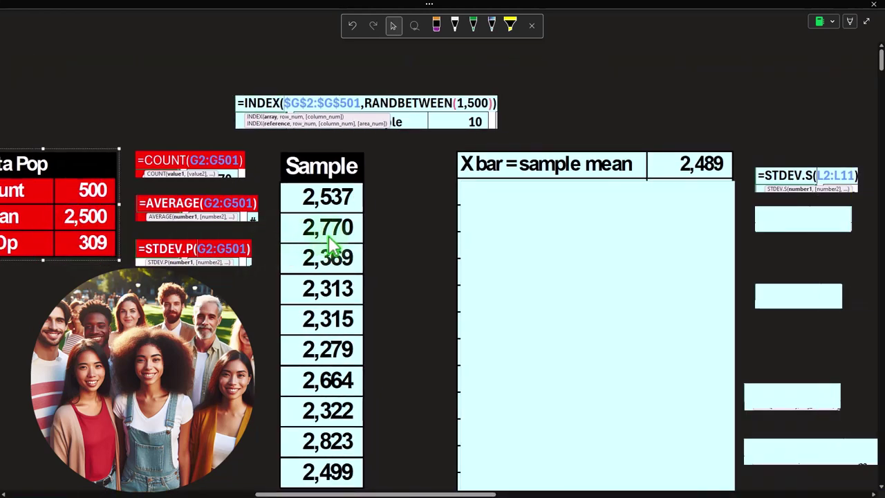
left_click(595, 254)
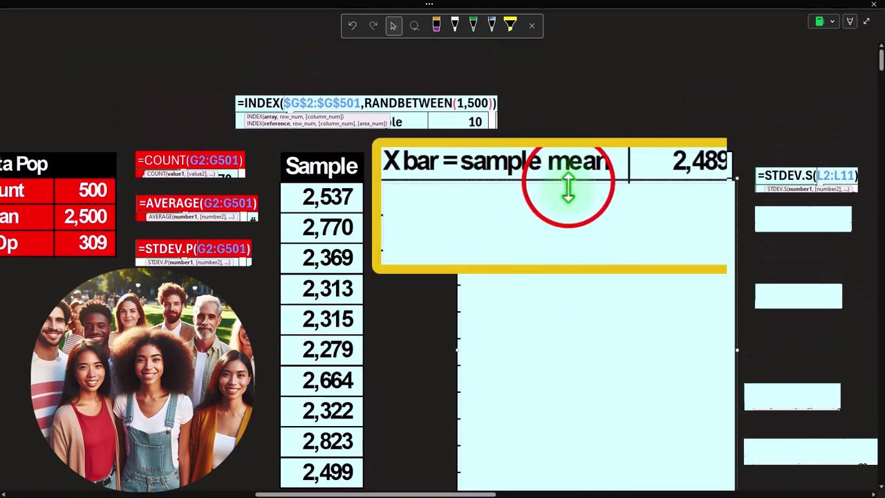
left_click_drag(568, 183, 569, 216)
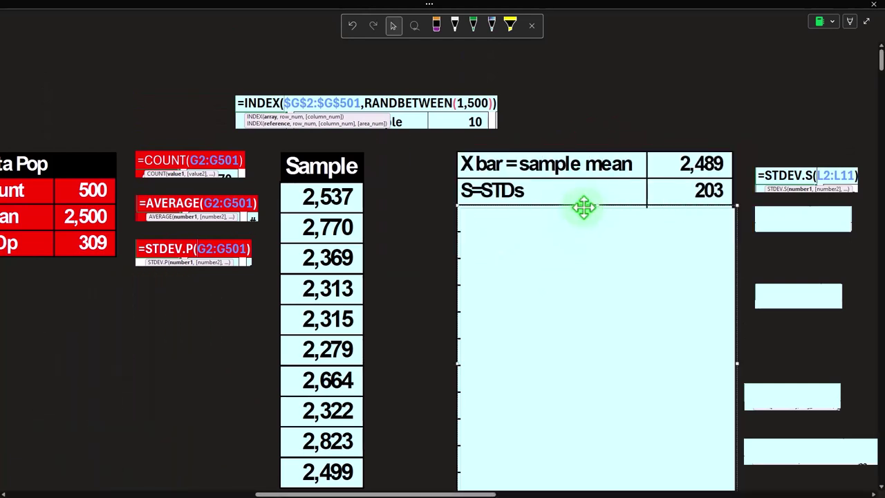
Compare the STDEV.S and STDEV.P formulas, and shrink the results table's cover to reveal the "n=count of sample" row
left_click(795, 181)
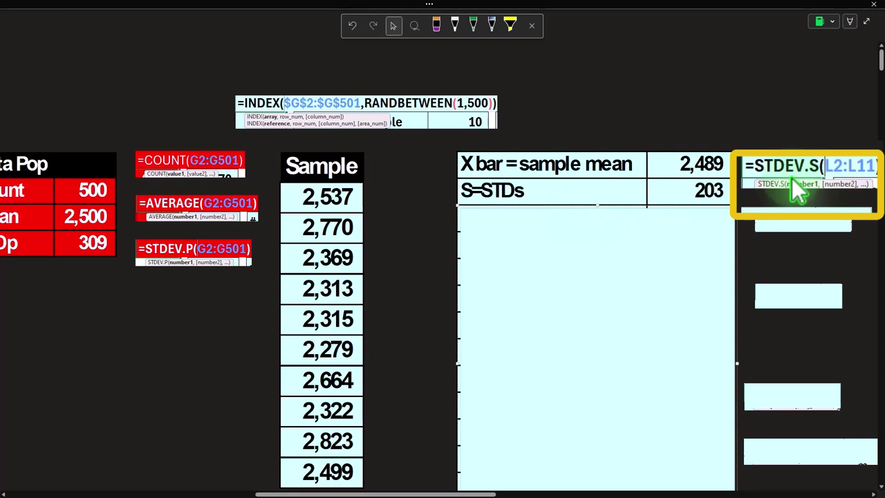
left_click(208, 270)
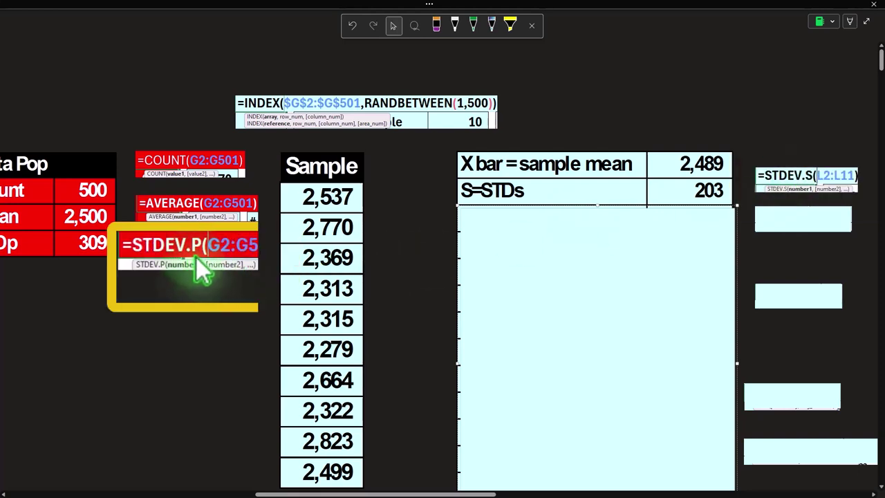
left_click(816, 191)
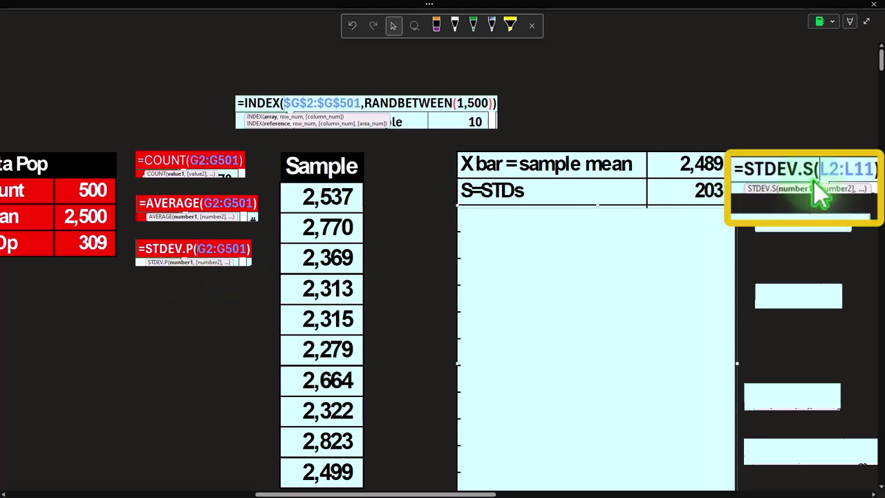
left_click(318, 207)
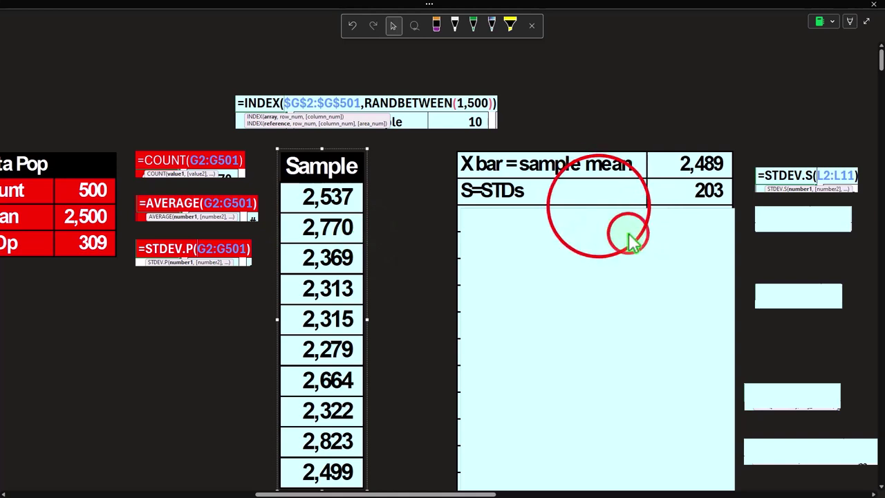
left_click(562, 225)
left_click_drag(562, 229, 563, 253)
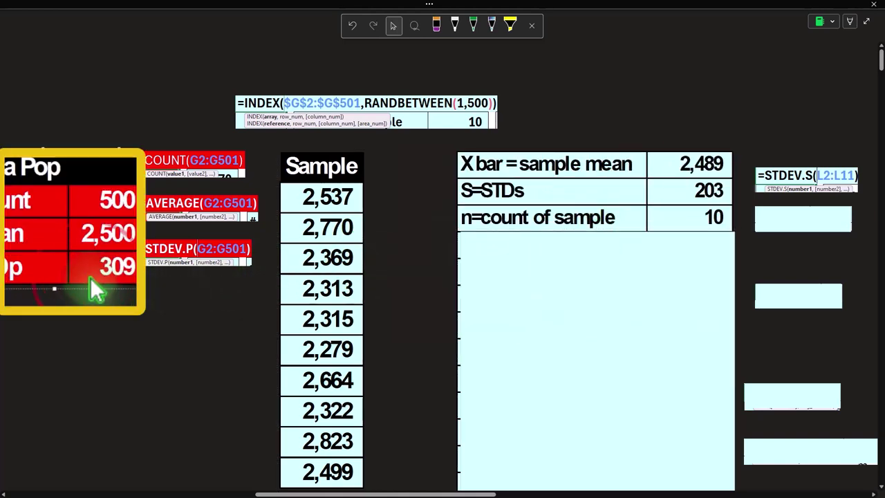
Compare the Data Pop figures with the sample statistics, and shrink the results table's cover to reveal the "# of samples" row
left_click(326, 488)
left_click_drag(329, 491, 306, 493)
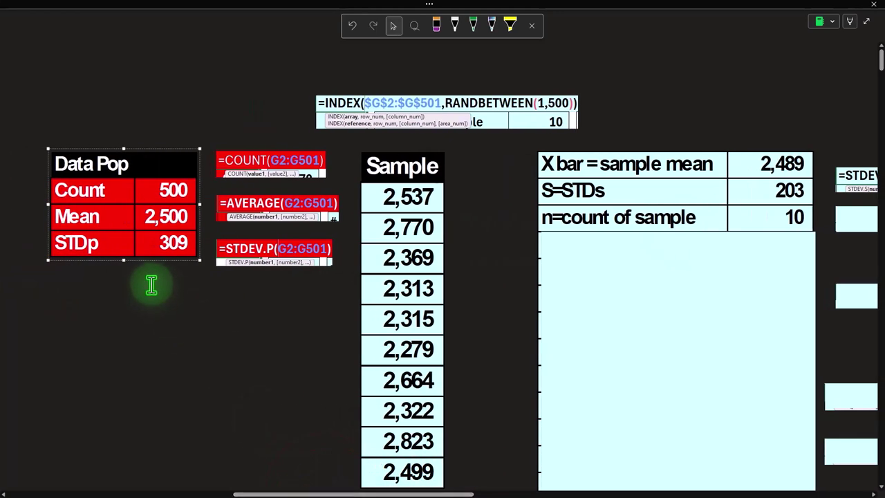
left_click_drag(430, 489, 435, 489)
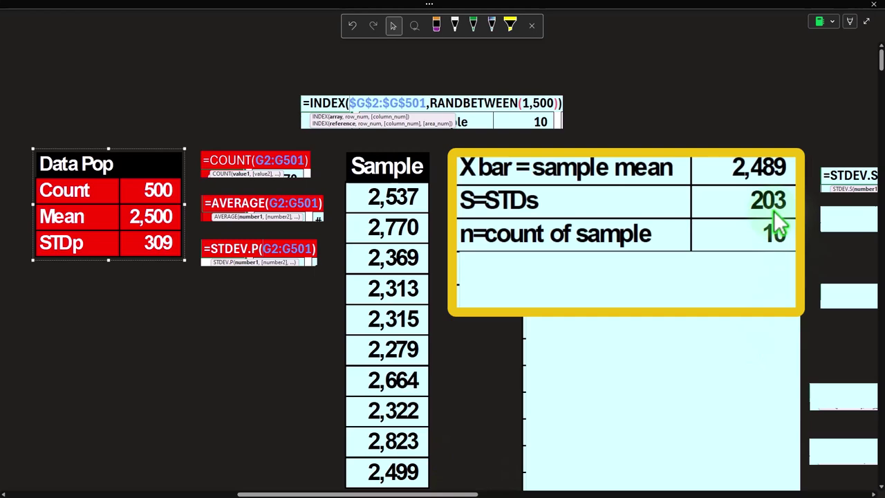
left_click(457, 479)
left_click_drag(458, 494, 492, 494)
left_click(553, 369)
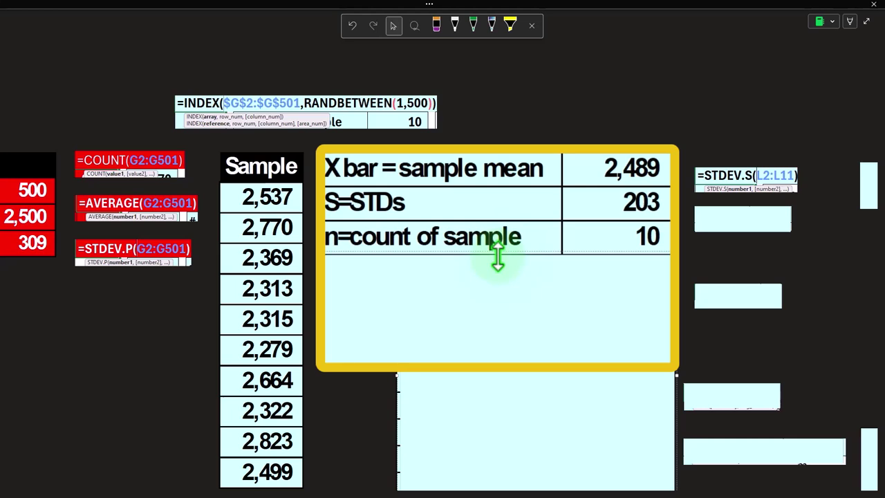
left_click(498, 256)
left_click(497, 256)
left_click_drag(498, 256, 490, 289)
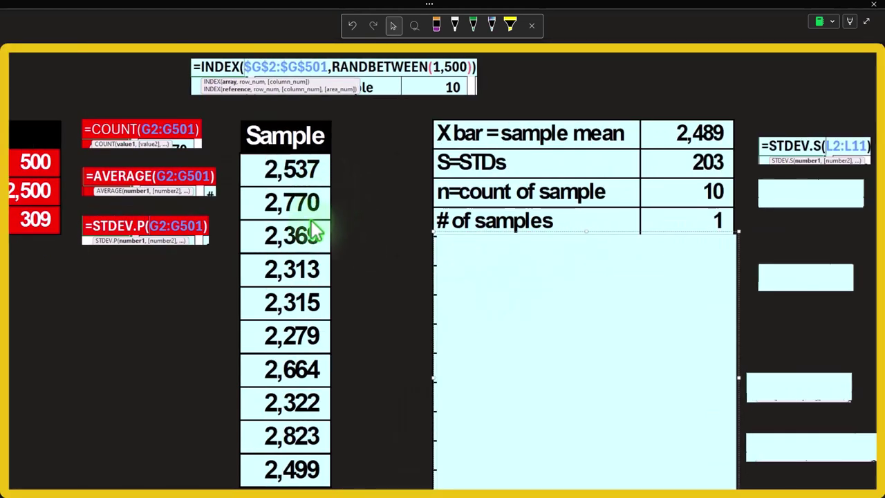
Shrink the results table's cover to reveal the "df=degrees of freedom" row
left_click_drag(587, 232, 587, 263)
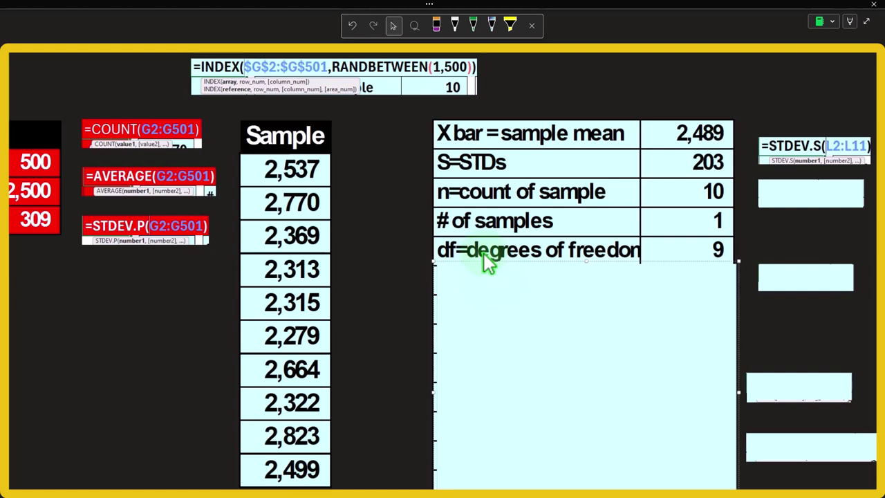
left_click(675, 188)
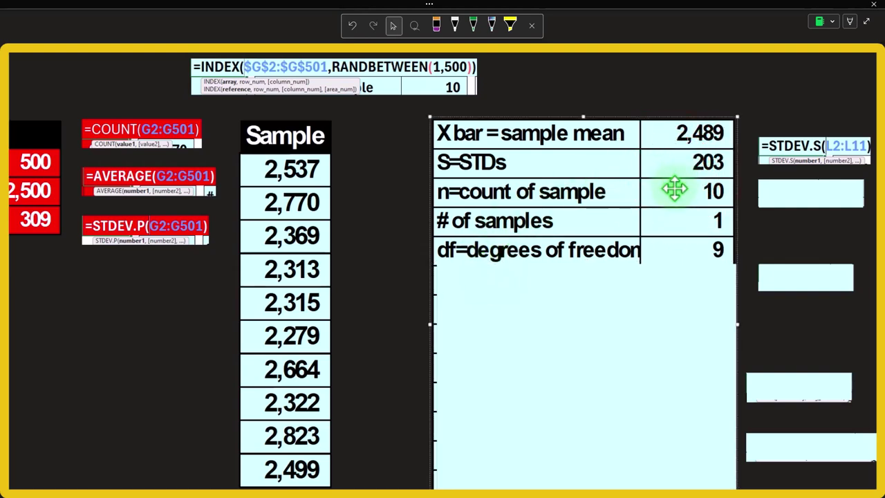
left_click(637, 225)
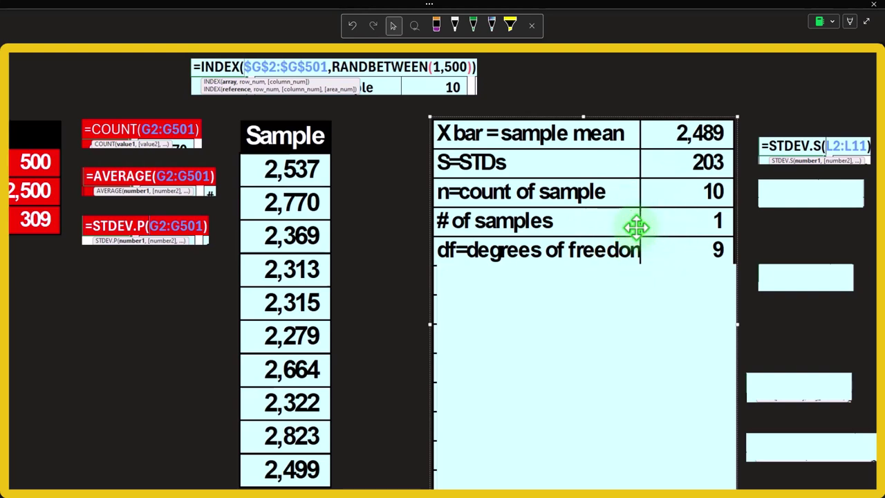
left_click(656, 300)
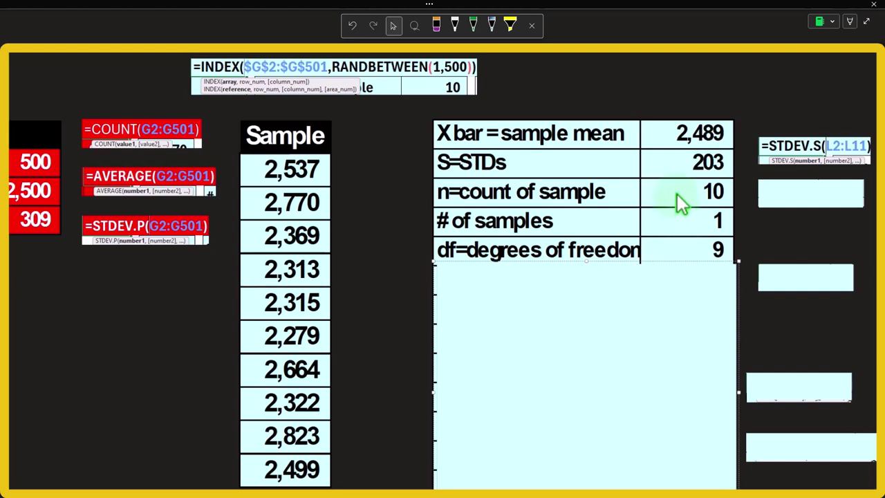
left_click(613, 316)
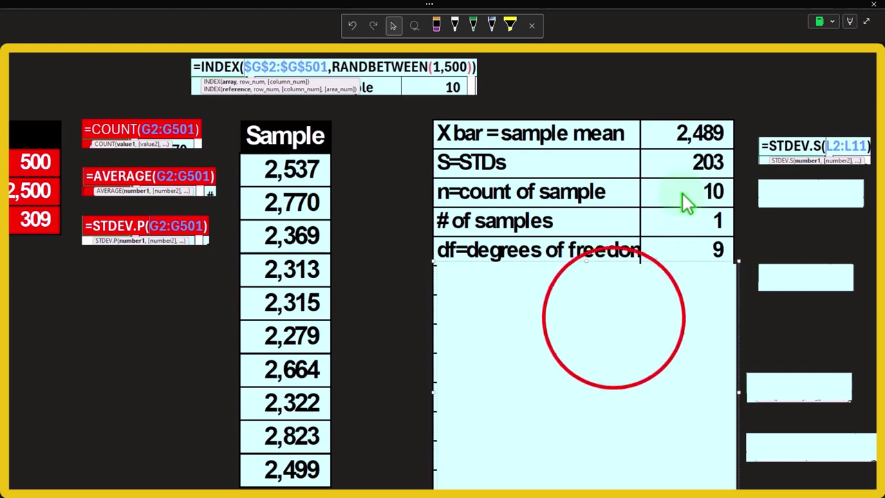
Shrink the results table's cover to reveal the "Standard error" row
left_click(586, 263)
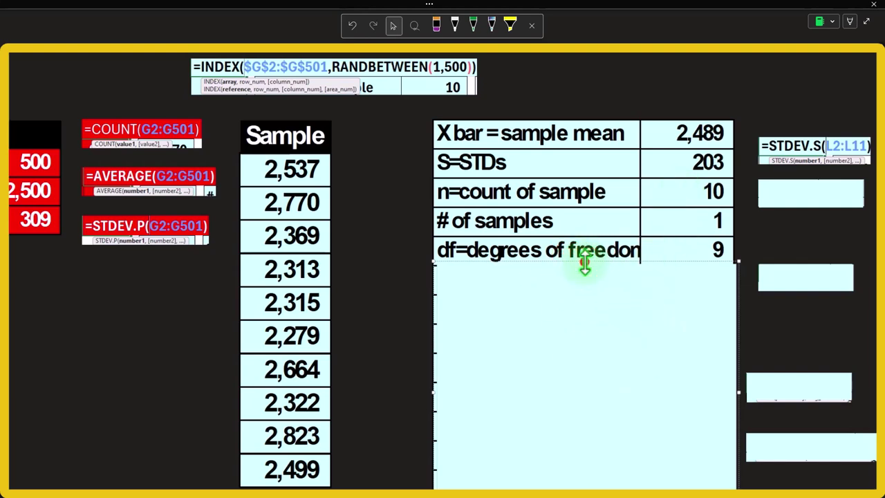
left_click(585, 261)
left_click(584, 296)
Delete the covers over the COUNT(L2:L11) formula and the O2/SQRT(O3) standard error formula
left_click(787, 194)
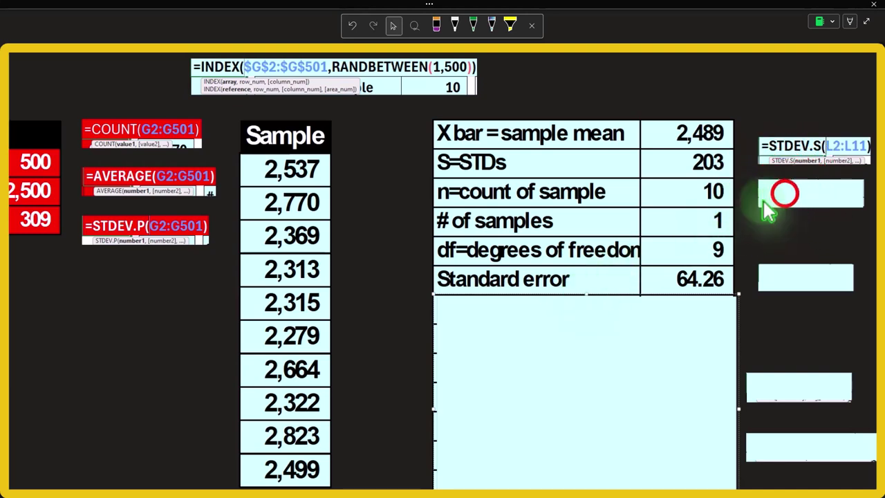
key("Delete")
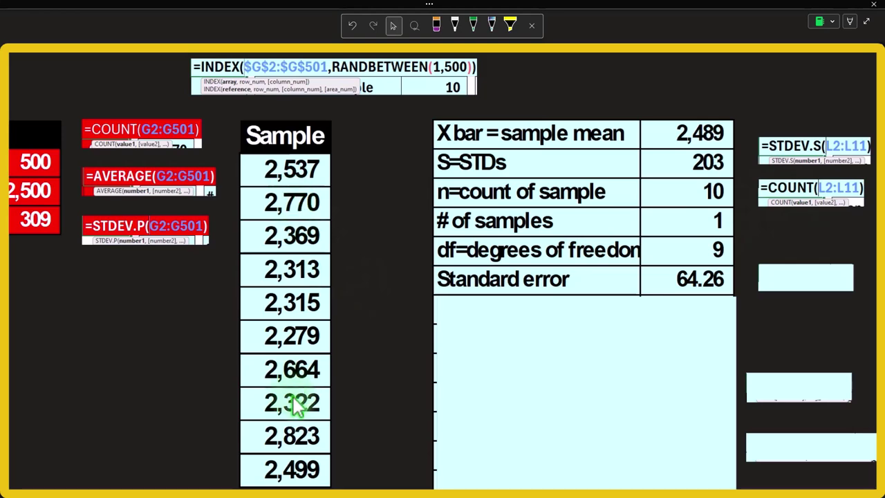
left_click(774, 289)
key("Delete")
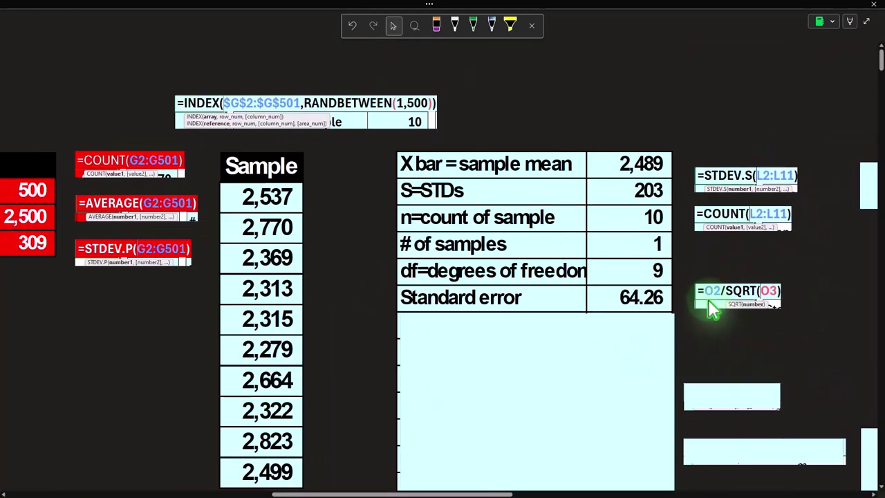
Examine the confidence interval formula at the start of the page and compare it with the SQRT formula, sample statistics and population figures
left_click_drag(490, 493, 191, 482)
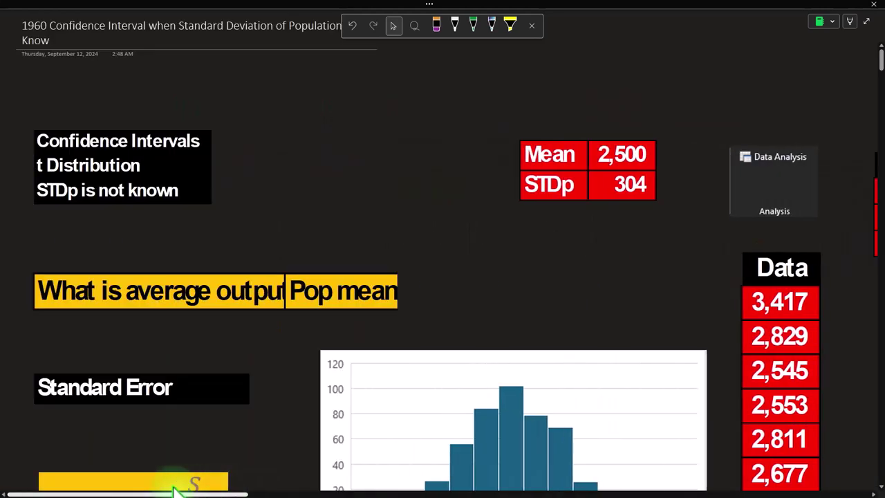
scroll(211, 387, "down", 3)
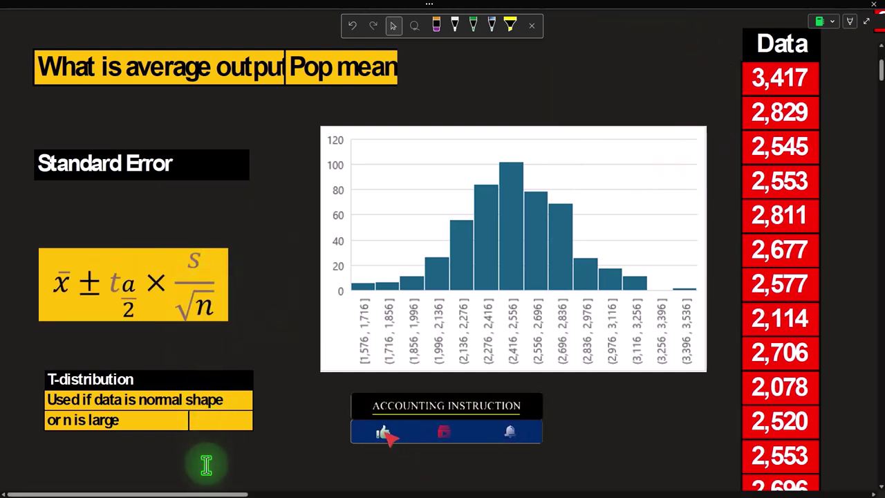
left_click(212, 494)
left_click_drag(211, 493, 547, 440)
scroll(498, 300, "up", 1)
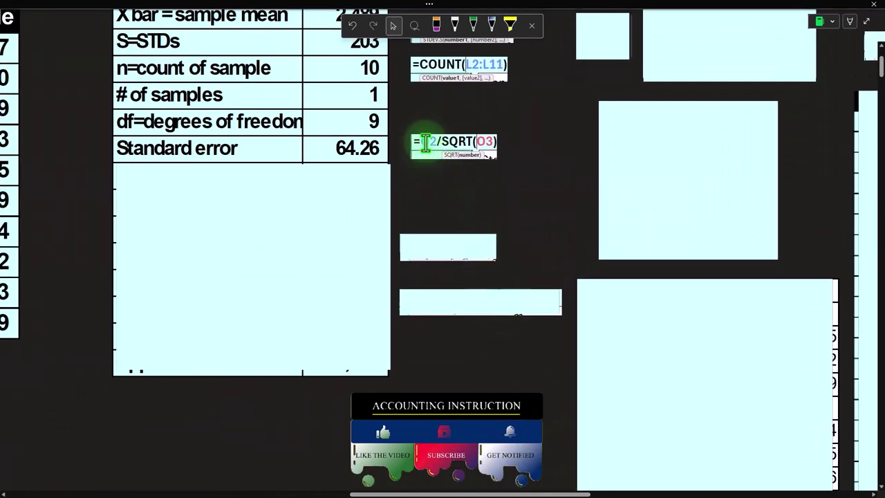
scroll(435, 187, "up", 1)
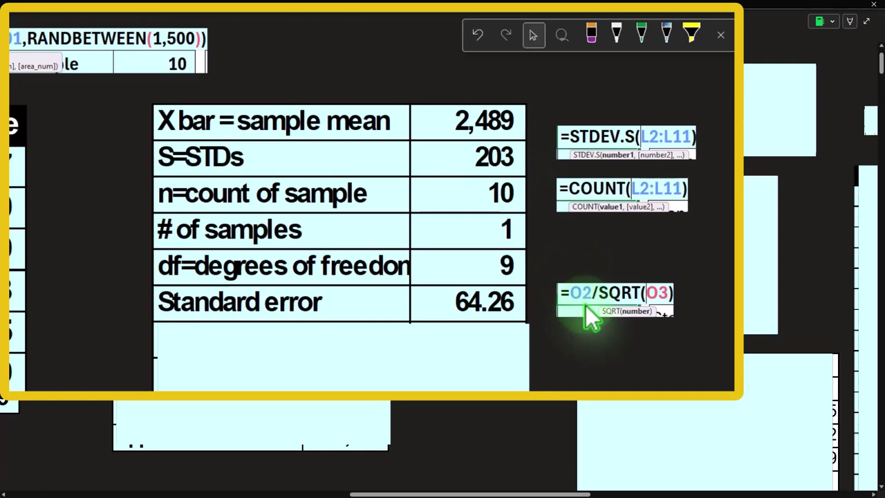
left_click(411, 370)
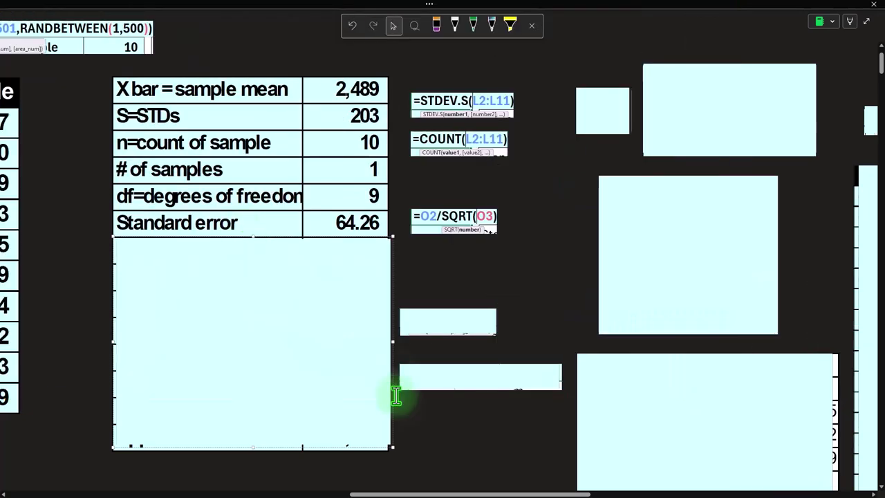
left_click(455, 495)
left_click_drag(455, 494, 408, 493)
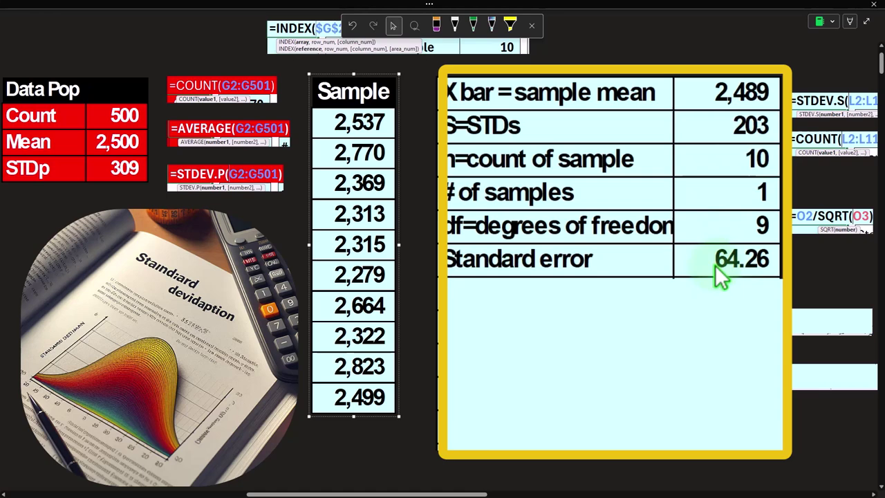
Shrink the results table's cover to reveal the "Confidence level" and "a=alpha" rows
left_click(680, 319)
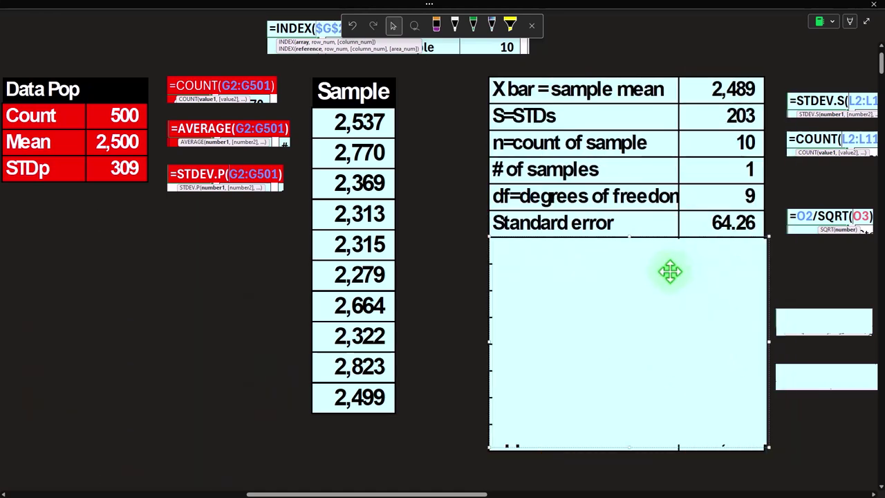
left_click_drag(480, 493, 499, 494)
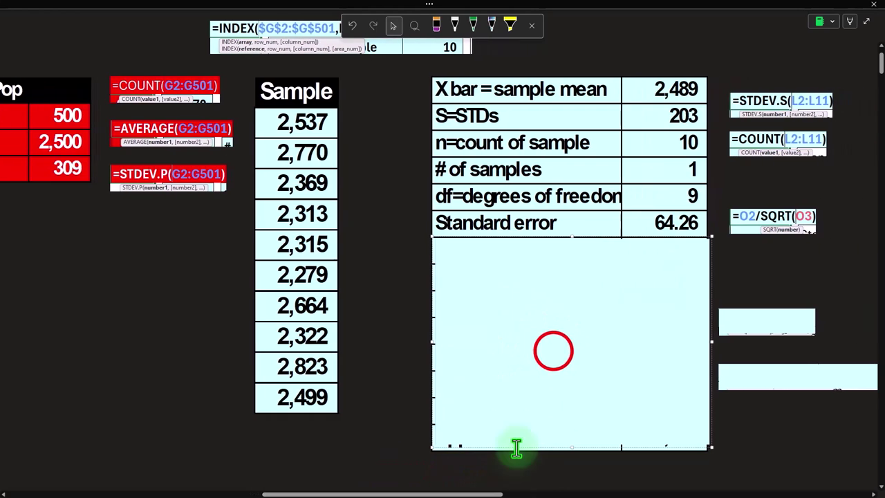
left_click_drag(570, 238, 572, 266)
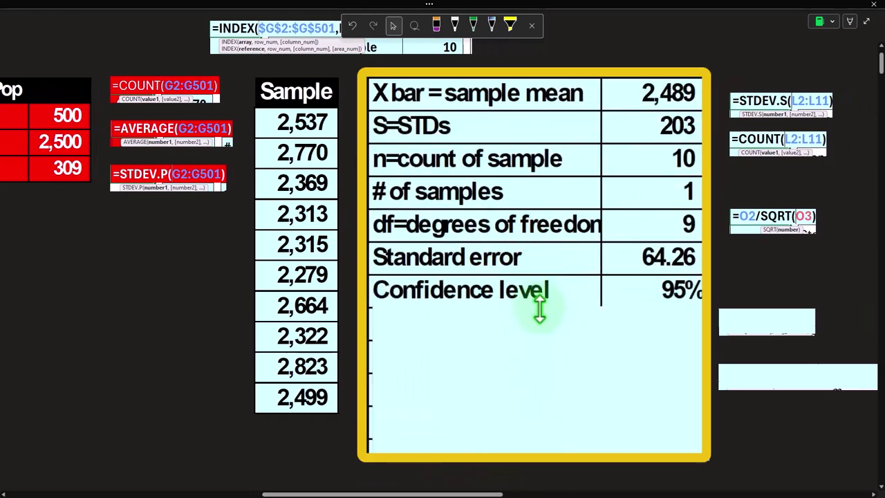
left_click(539, 312)
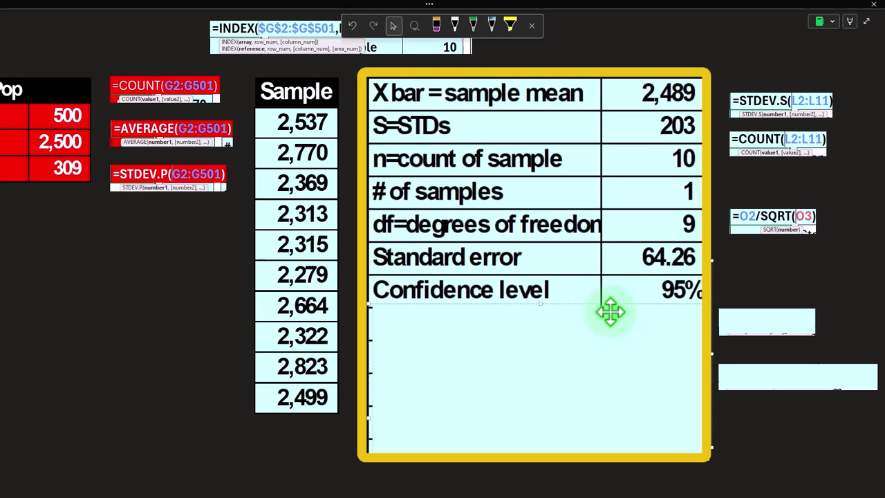
left_click(562, 308)
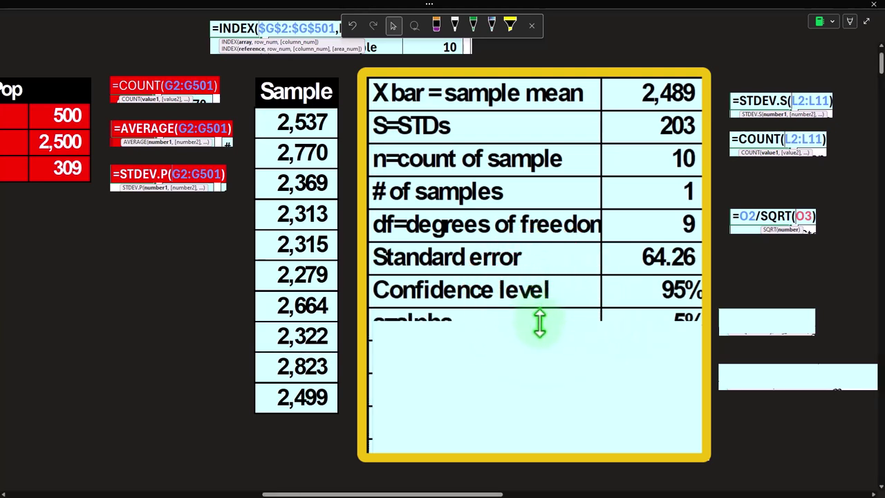
left_click_drag(538, 337, 538, 335)
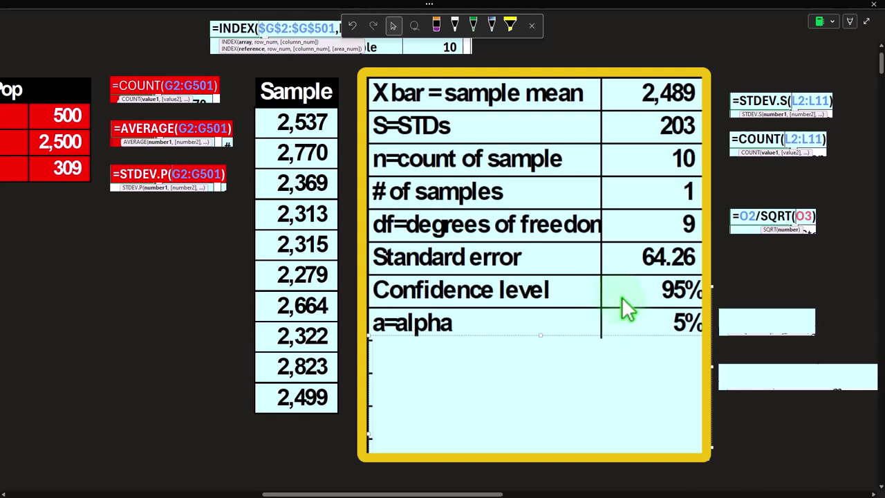
Examine the tails of the bell curve chart, and shrink the results table's cover to reveal the "a/2" row
left_click_drag(538, 339, 538, 349)
left_click_drag(478, 494, 844, 490)
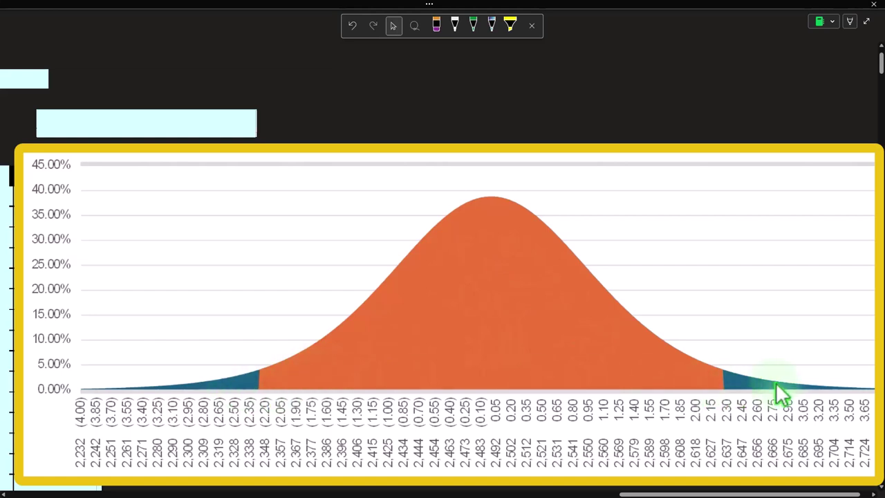
left_click_drag(757, 493, 428, 493)
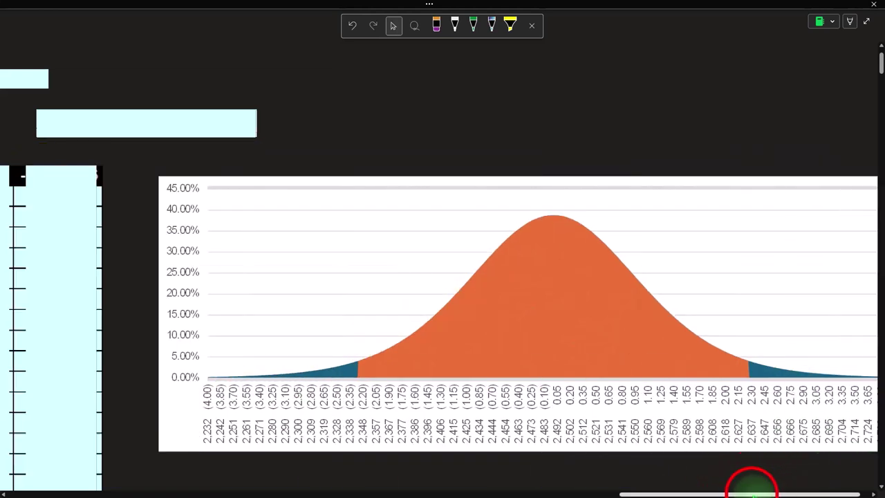
left_click(484, 334)
left_click_drag(447, 290, 449, 320)
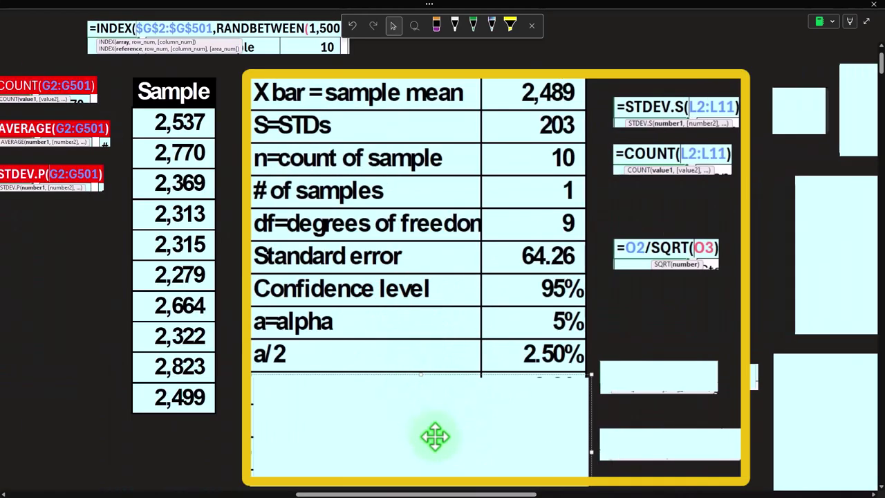
Shrink the results table's cover to reveal the "t" row, and delete the cover over the T.INV formula
left_click_drag(425, 375, 425, 409)
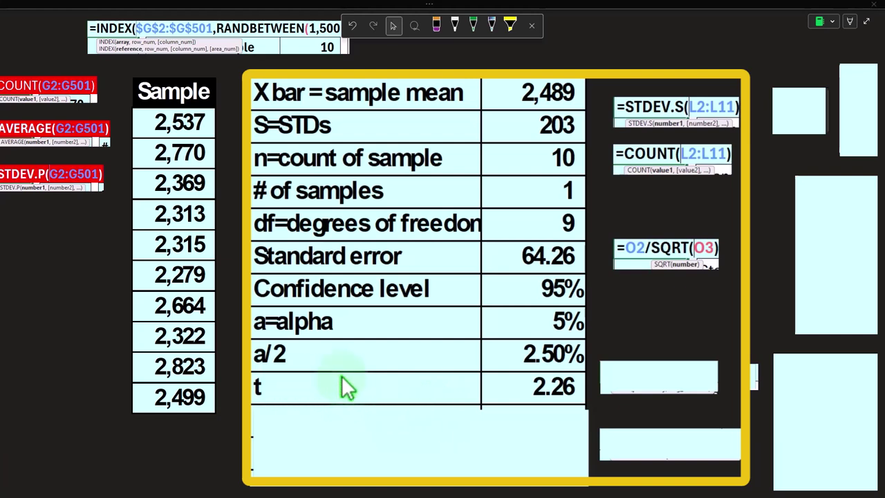
left_click(671, 372)
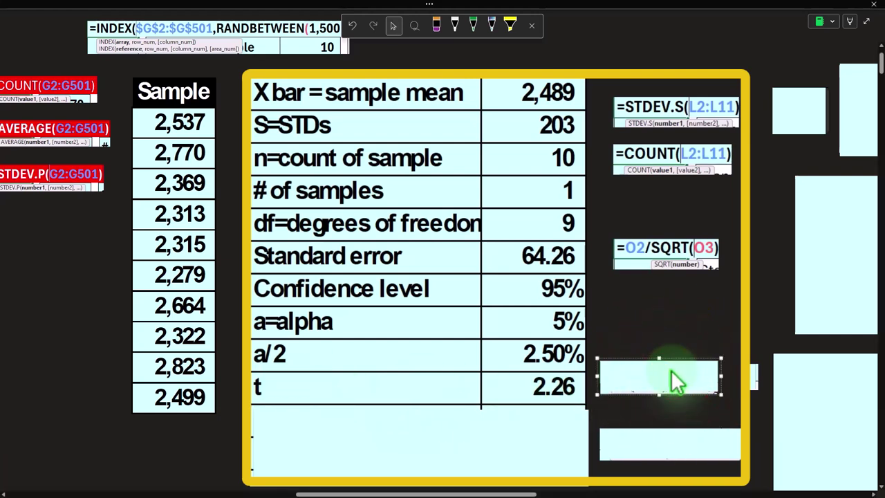
key("Delete")
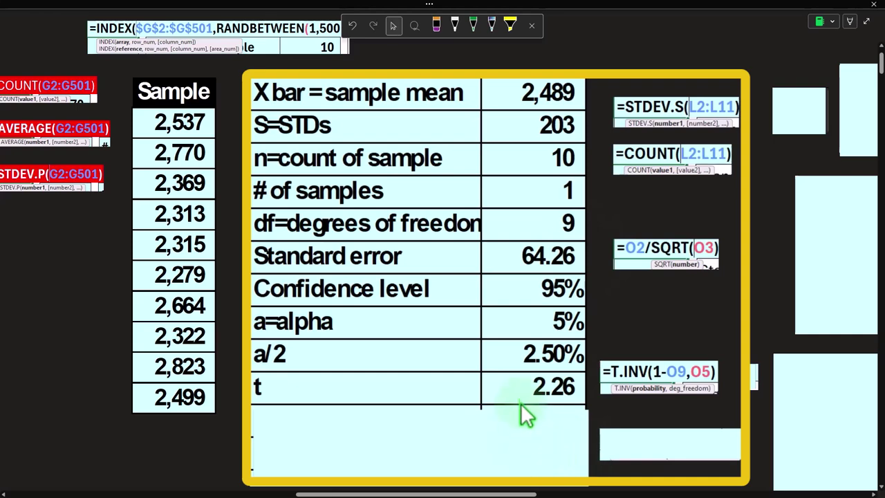
Examine the bell curve chart's t values, and shrink the results table's cover to reveal the "Margin of error" row
left_click(518, 494)
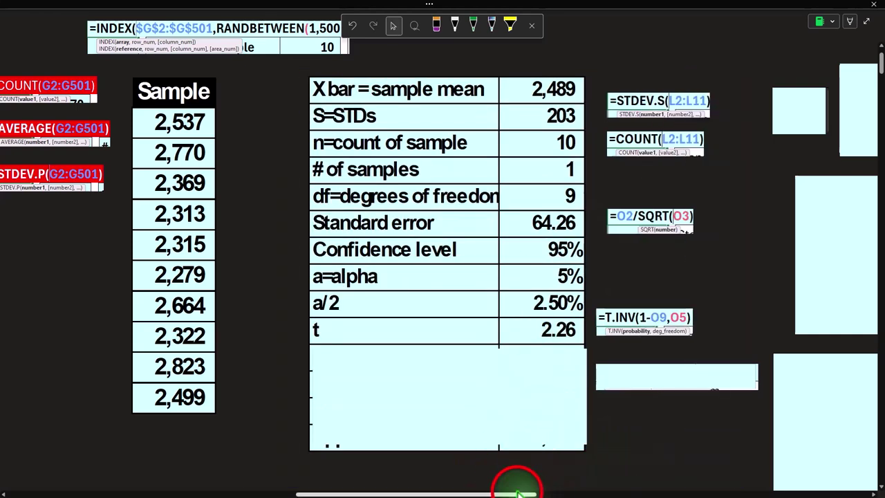
left_click_drag(518, 492, 842, 493)
left_click(494, 351)
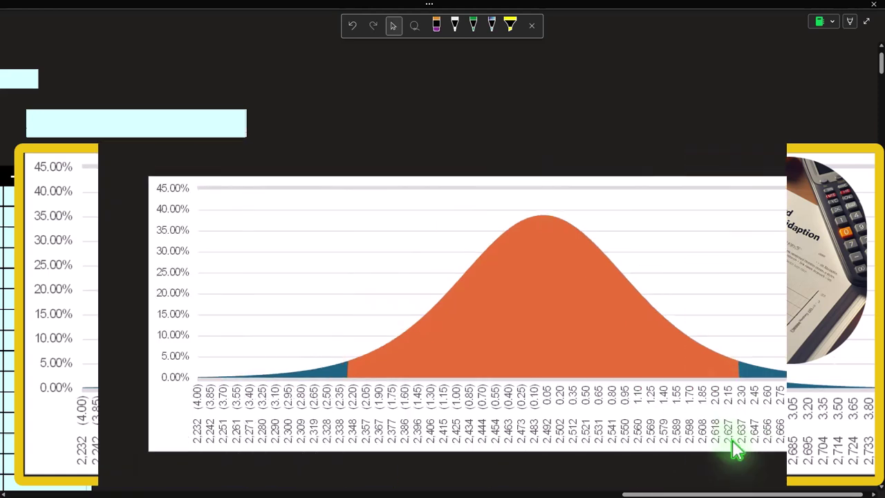
left_click(729, 493)
left_click_drag(730, 493, 416, 490)
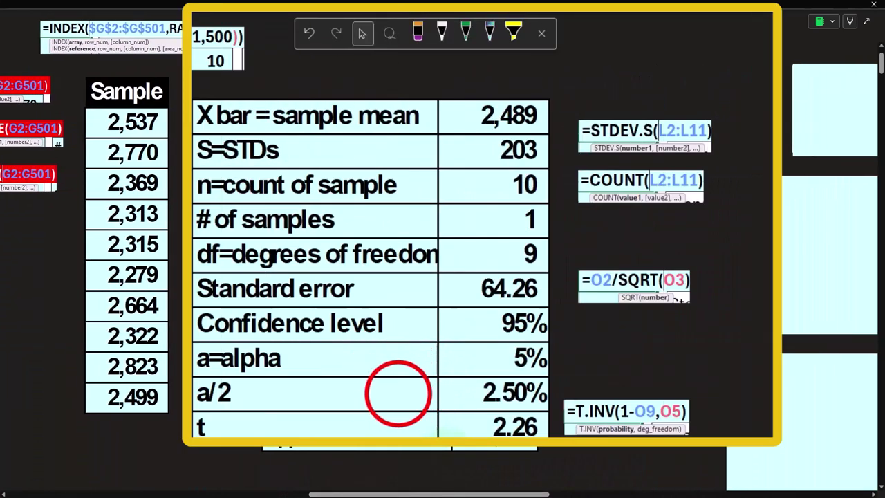
scroll(399, 393, "down", 1)
left_click(383, 381)
left_click_drag(365, 351, 359, 378)
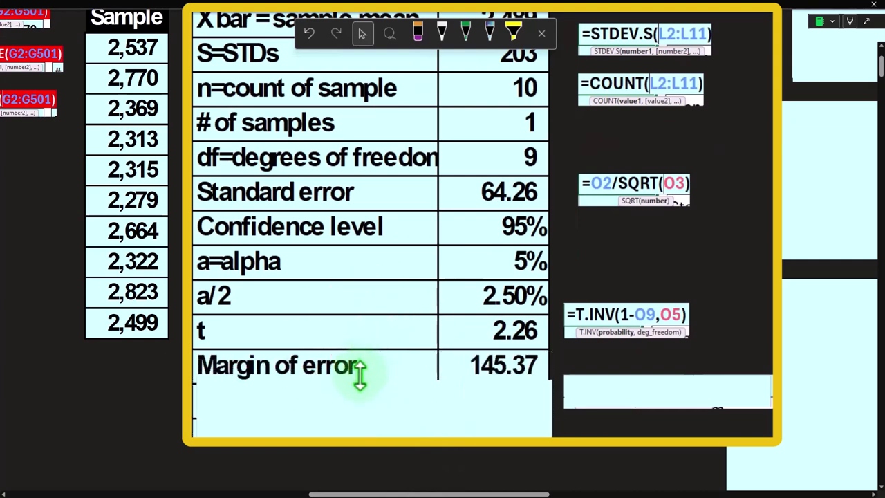
Shrink the results table's cover down to the lower edge of the "Margin of error" row, and delete the cover over the CONFIDENCE.T formula
key("Escape")
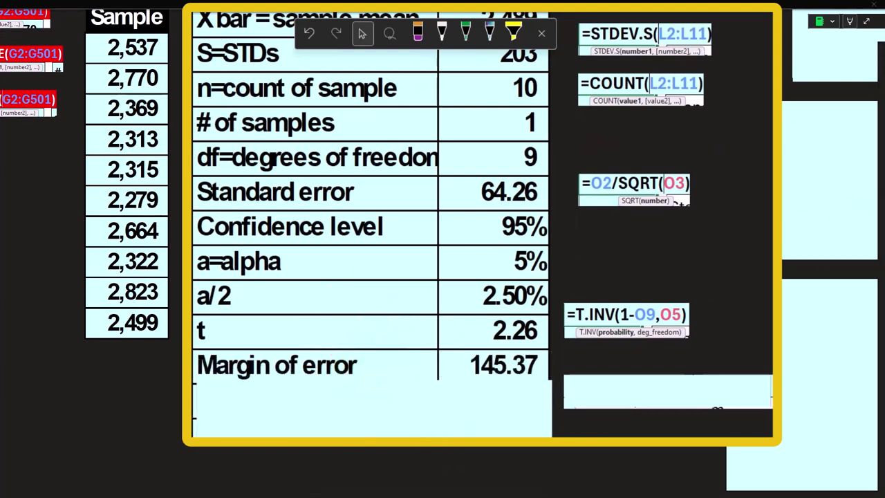
left_click(464, 406)
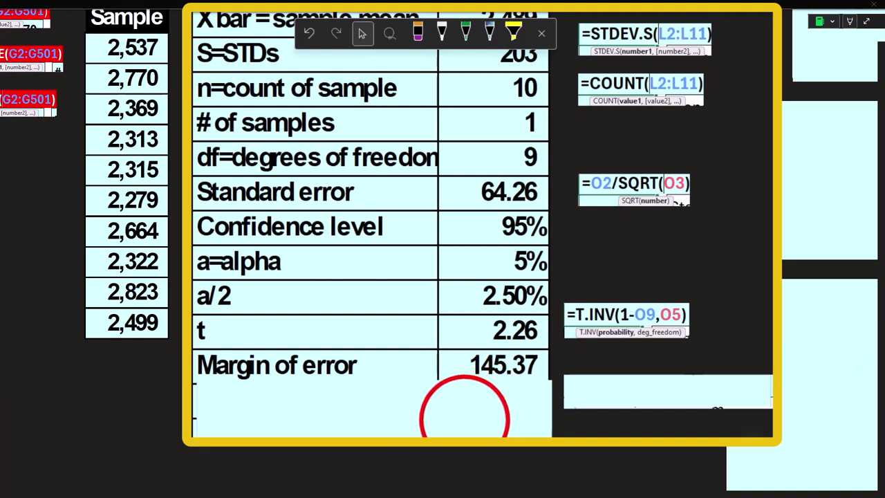
left_click(389, 375)
left_click_drag(373, 378, 372, 385)
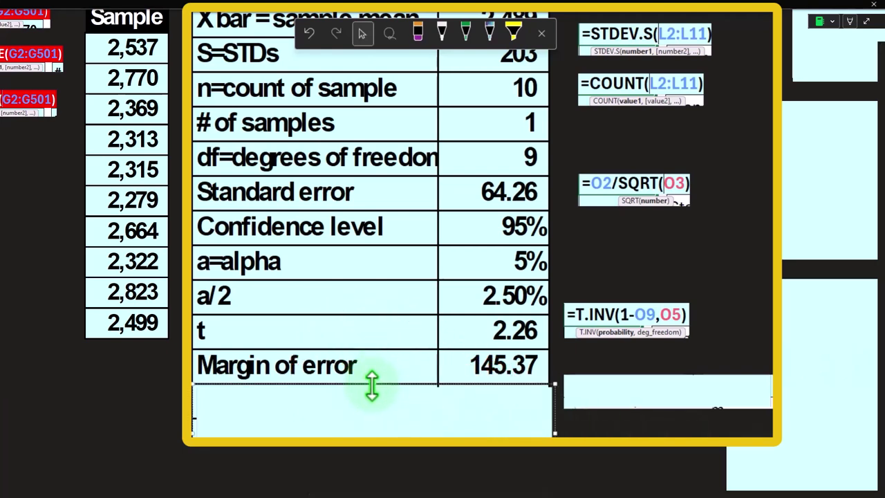
left_click(677, 389)
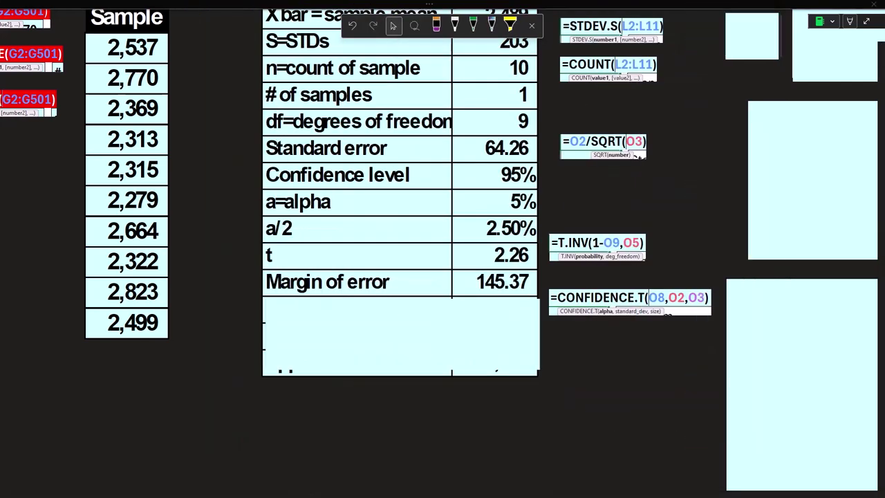
Switch to Calculator, multiply the standard error 64.26 by the t value 2.26, and close the calculator
left_click_drag(770, 391, 669, 345)
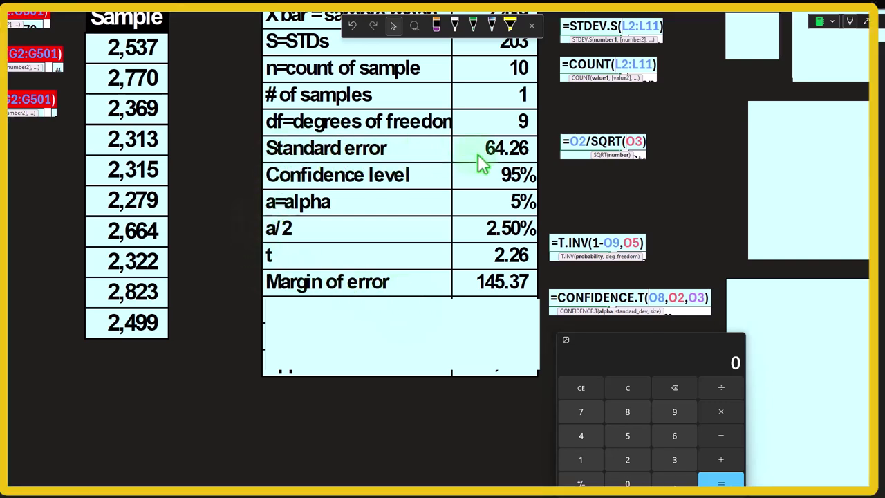
left_click(632, 370)
left_click(636, 389)
type("64.26")
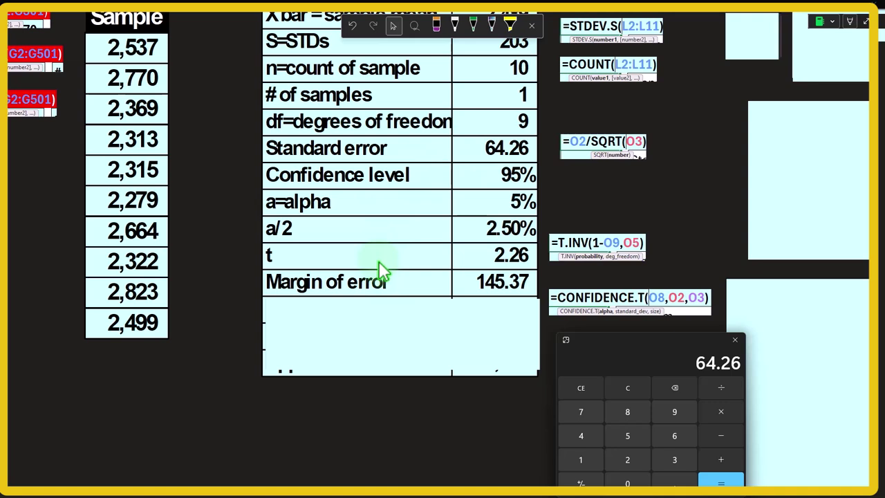
left_click(720, 411)
type("2.26")
key("Return")
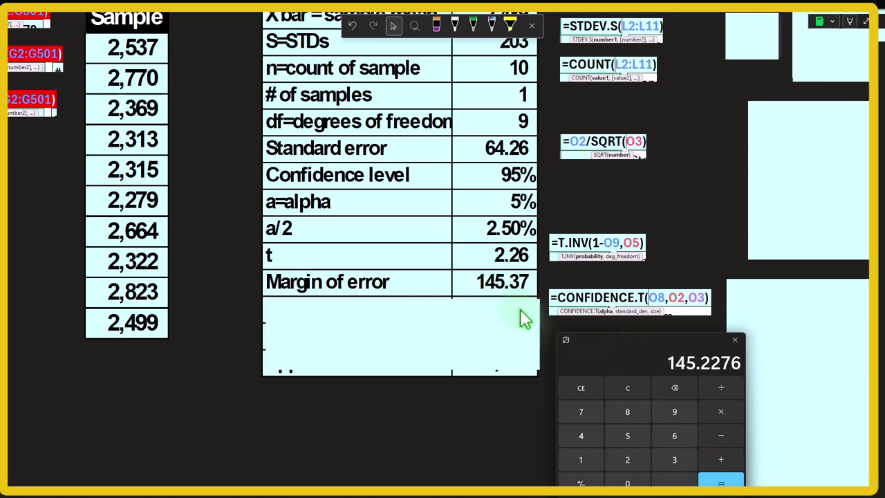
left_click(602, 337)
key("alt+F4")
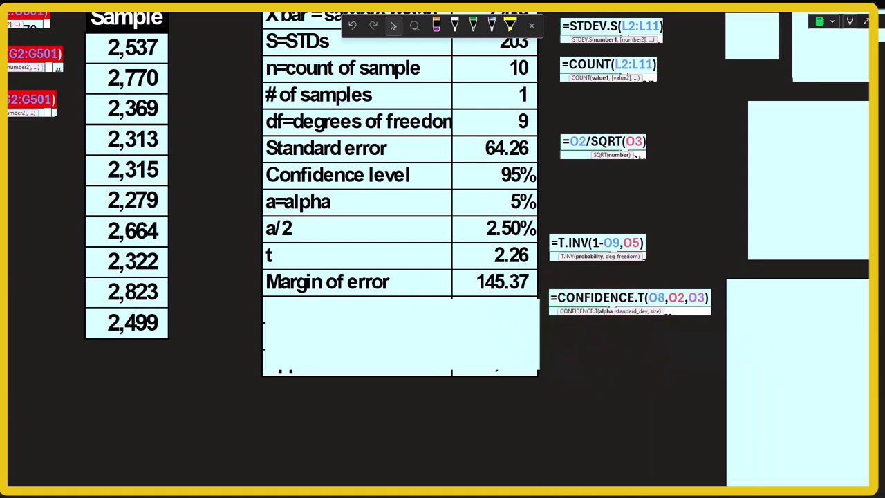
Shrink the results table's cover to reveal the second "Margin of error" and "Lower Xbar" rows, and calculate 2489 − 145.37 in Calculator
left_click(640, 418)
left_click(376, 346)
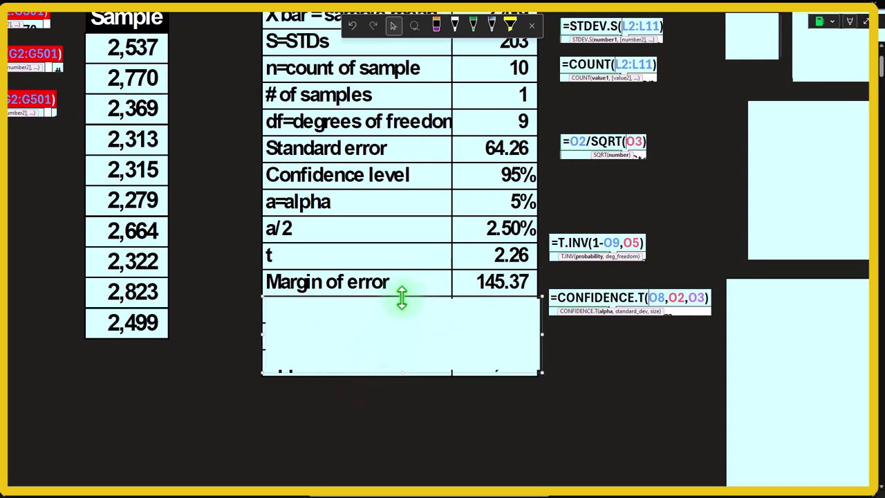
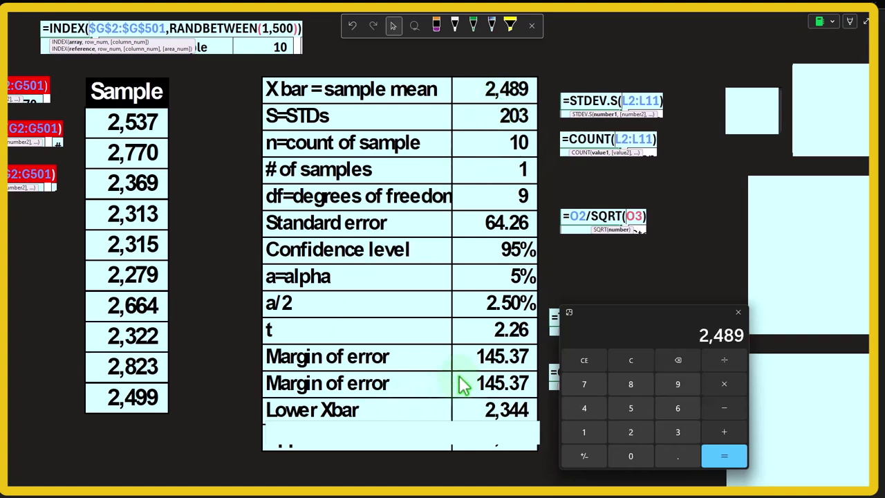
type("-145.37")
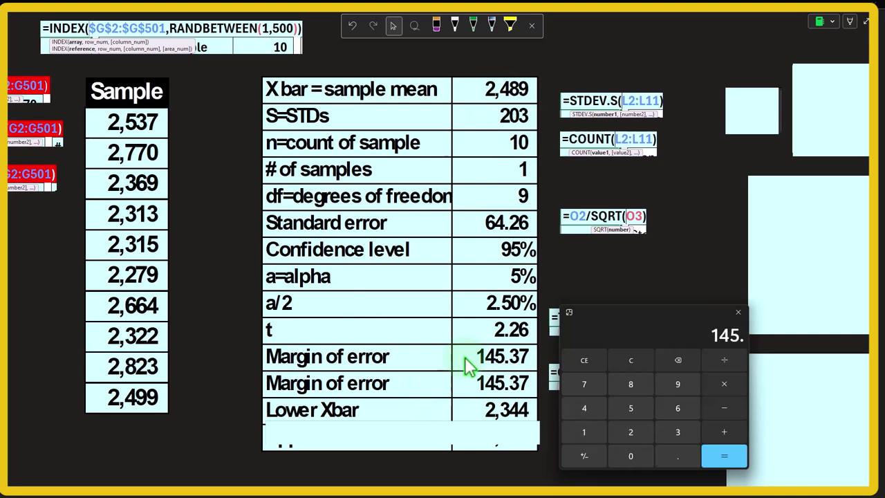
key("Return")
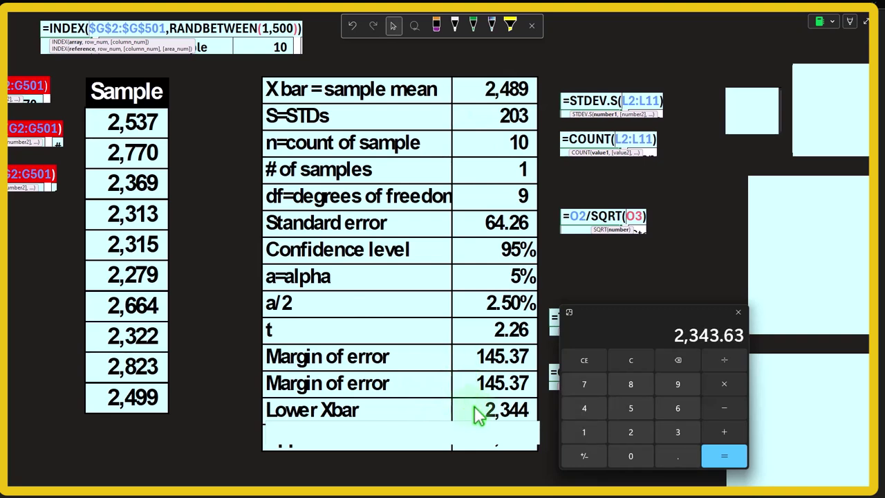
Calculate 2489 + 145.37 in Calculator, and delete the remaining cover over the results table to reveal the "Upper Xbar" row
left_click(632, 360)
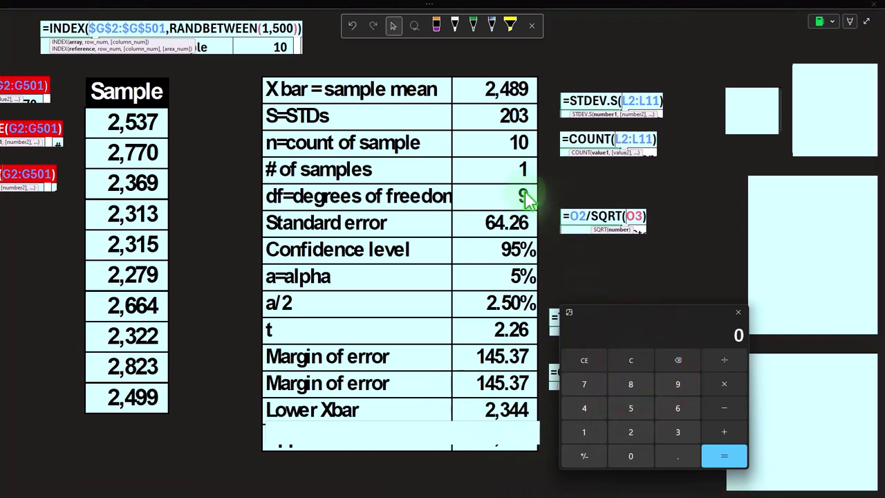
type("2489")
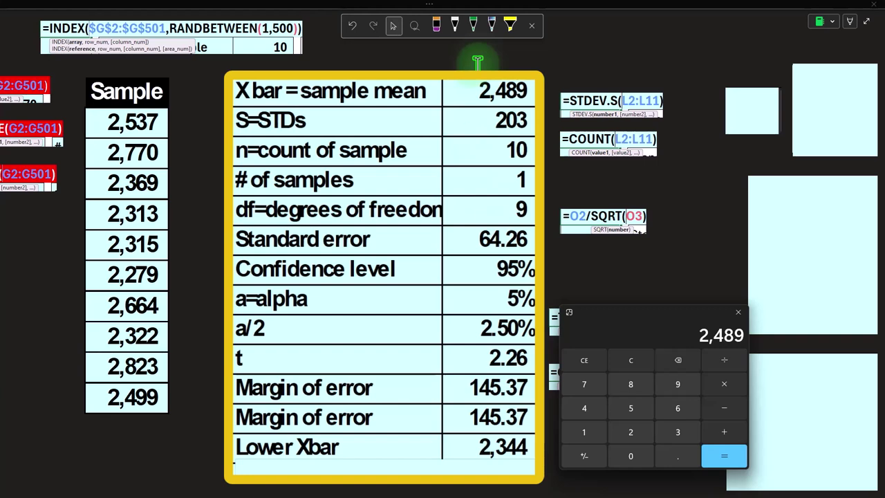
type("-145.37")
key("Return")
left_click(448, 470)
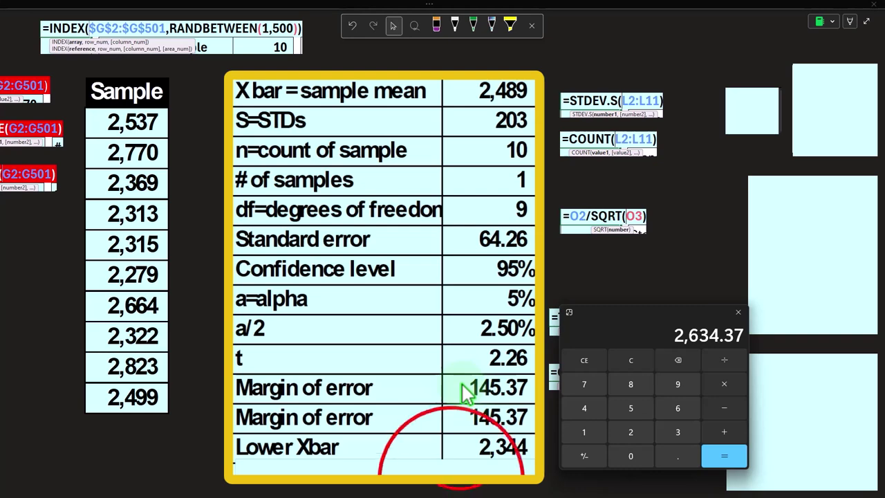
key("Delete")
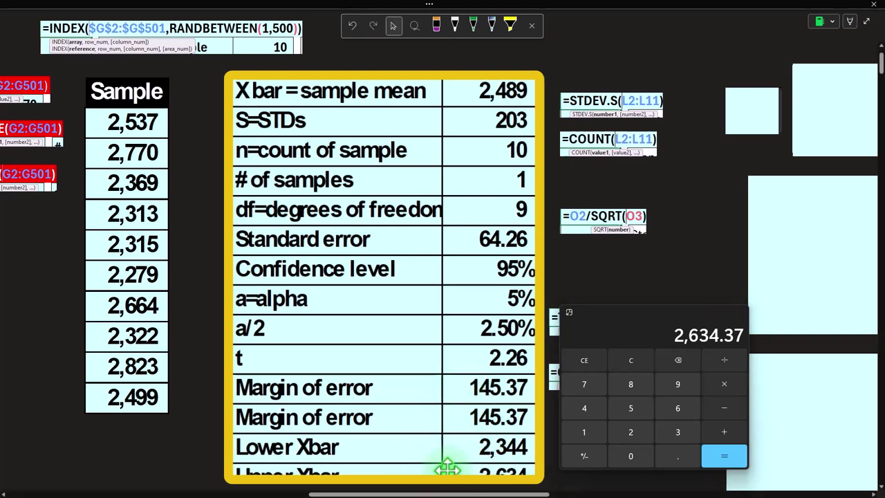
Compare the calculator result with the bell curve chart's bounds, moving the calculator beside the chart and out of view
left_click(645, 315)
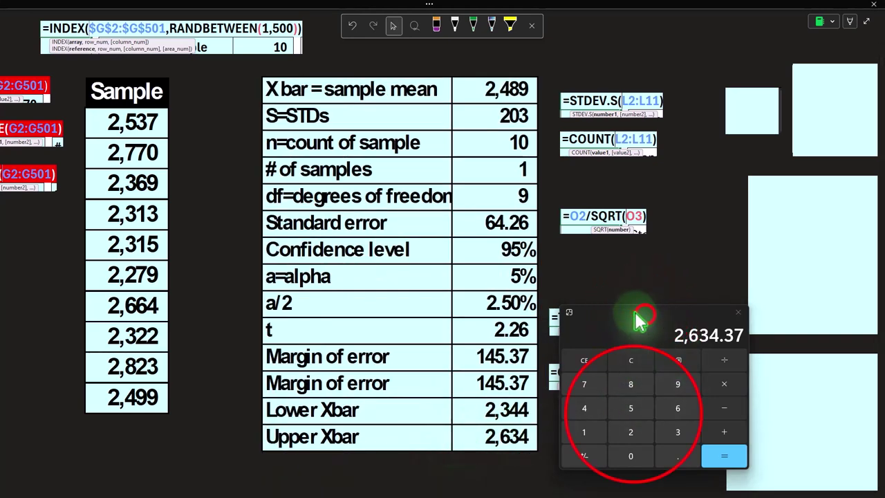
left_click_drag(642, 316, 208, 241)
left_click_drag(467, 492, 791, 493)
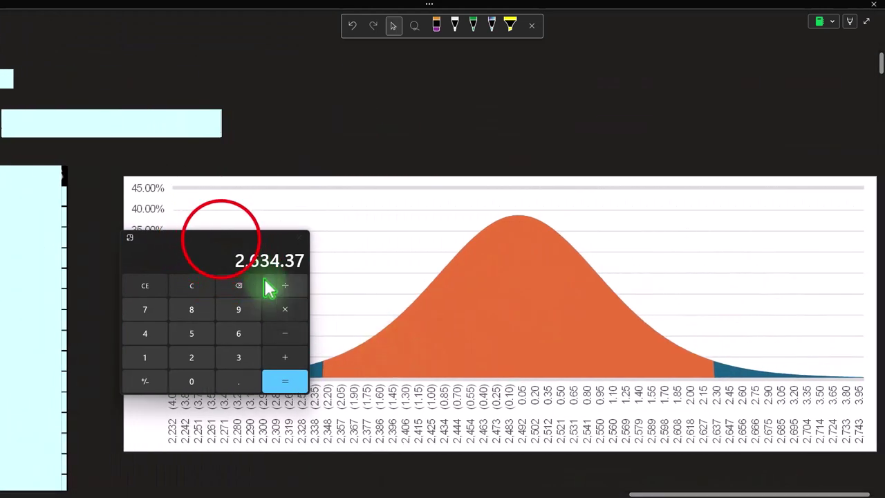
left_click_drag(224, 246, 685, 49)
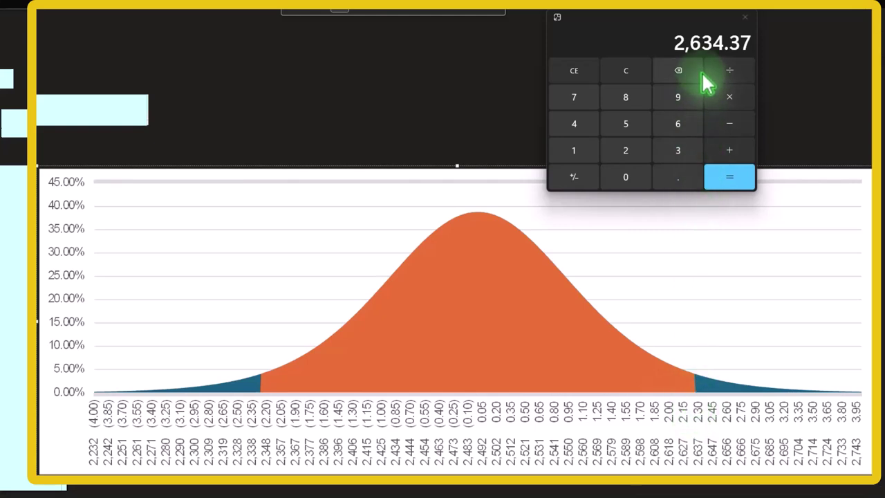
left_click(654, 28)
left_click_drag(665, 20, 884, 62)
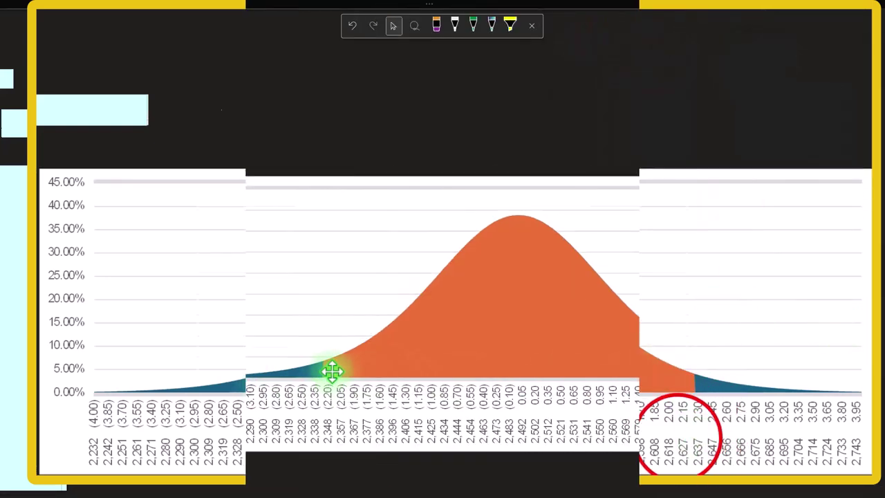
left_click(701, 421)
Delete the covers over the Data Analysis and Descriptive Statistics dialog images
left_click_drag(681, 479, 478, 489)
left_click(388, 94)
key("Delete")
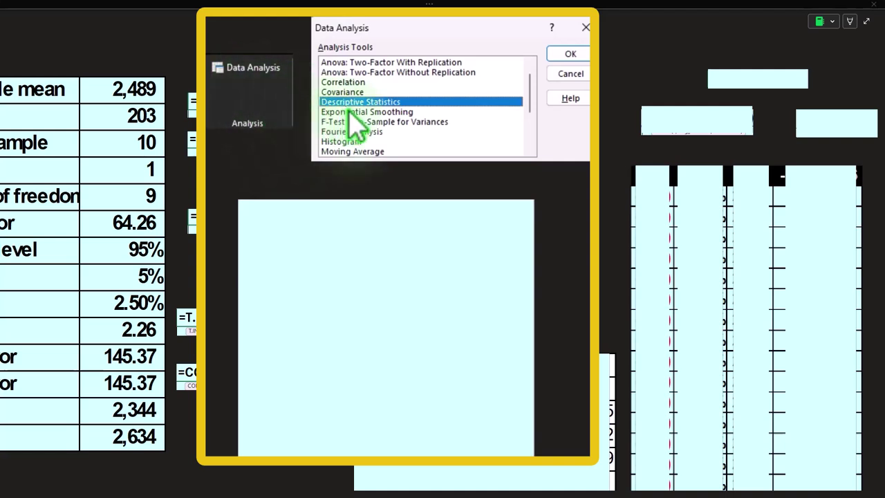
left_click(356, 305)
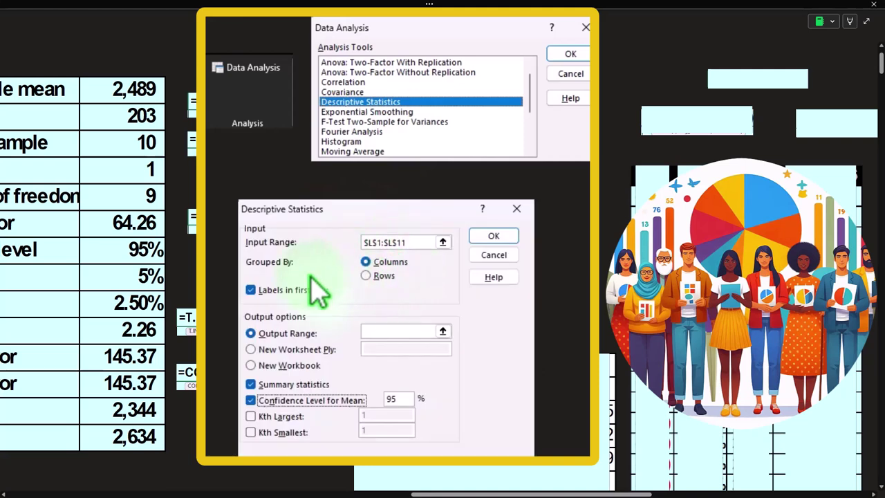
Examine the Descriptive Statistics dialog options, and delete the cover over the Sample output table below them
left_click(570, 494)
left_click_drag(568, 489, 540, 489)
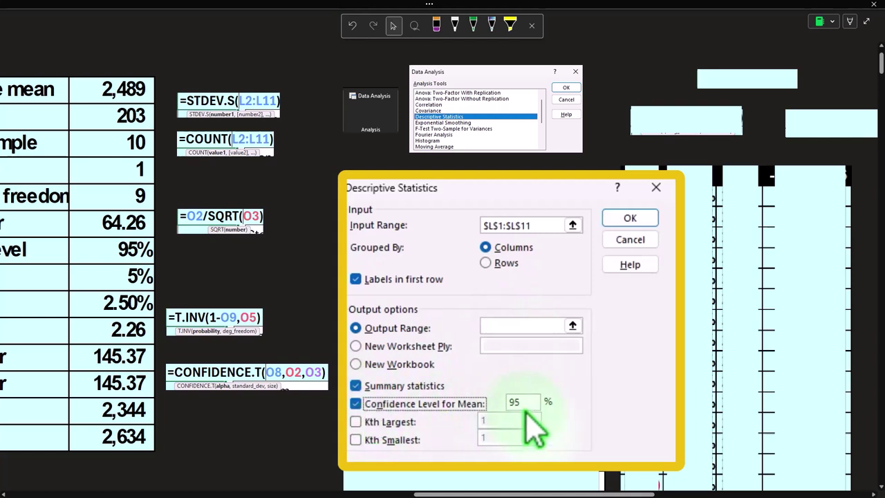
scroll(463, 305, "down", 1)
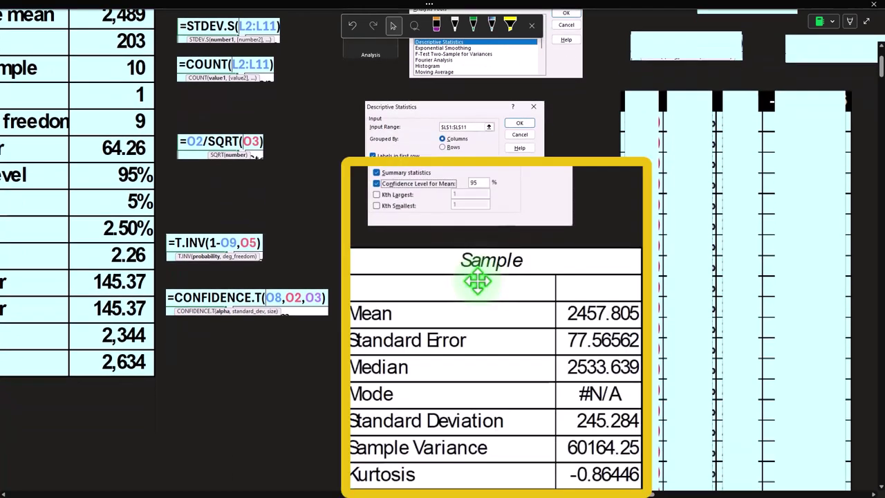
Compare the Sample output table's descriptive statistics with the values in the results table
scroll(477, 280, "down", 2)
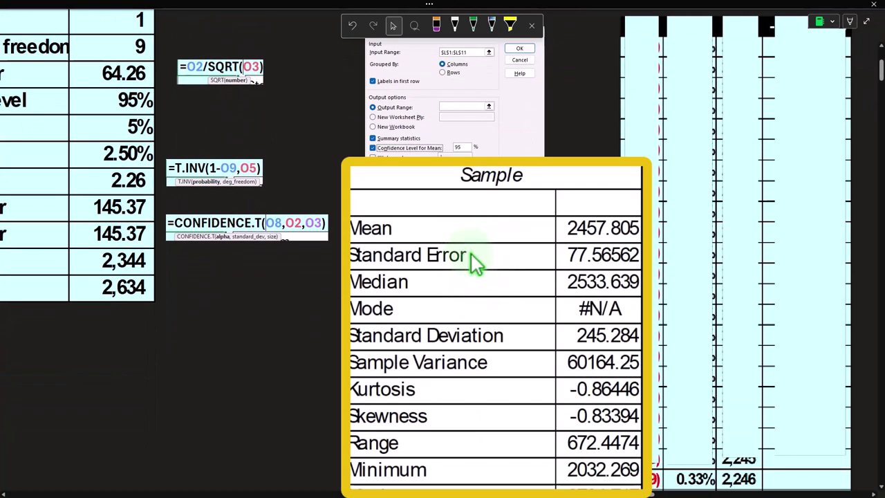
scroll(508, 279, "up", 4)
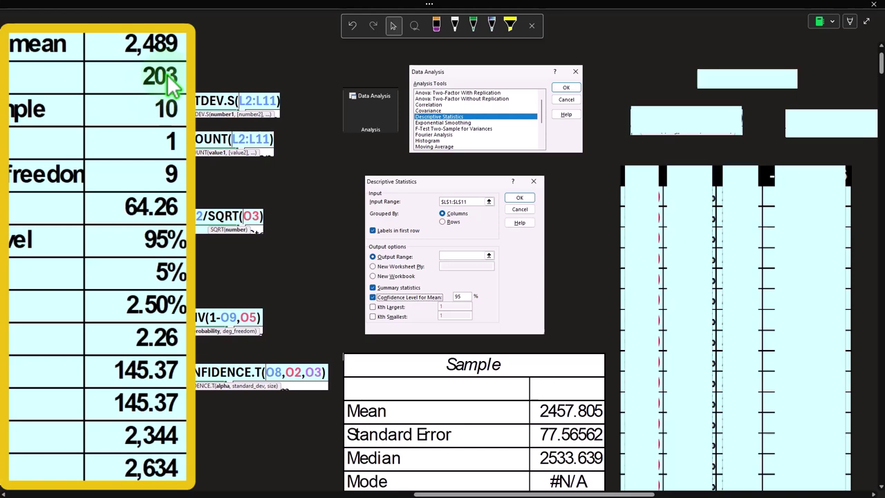
scroll(325, 325, "down", 4)
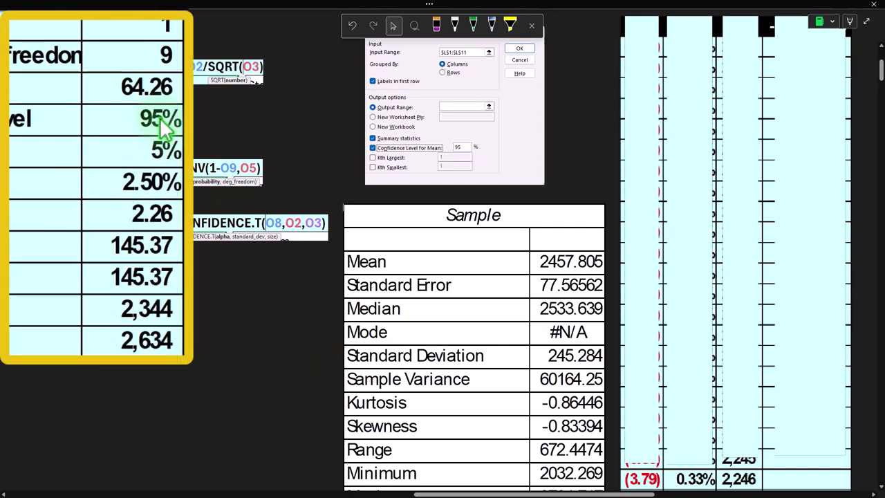
left_click(387, 278)
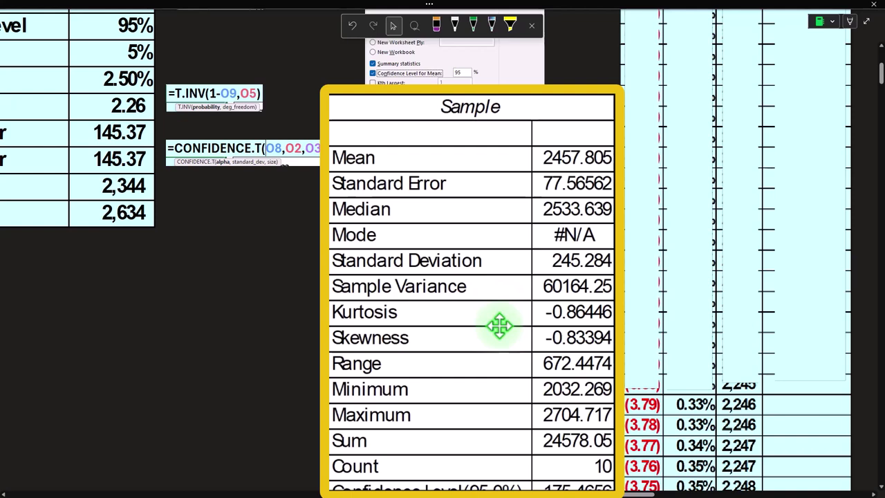
scroll(514, 401, "down", 1)
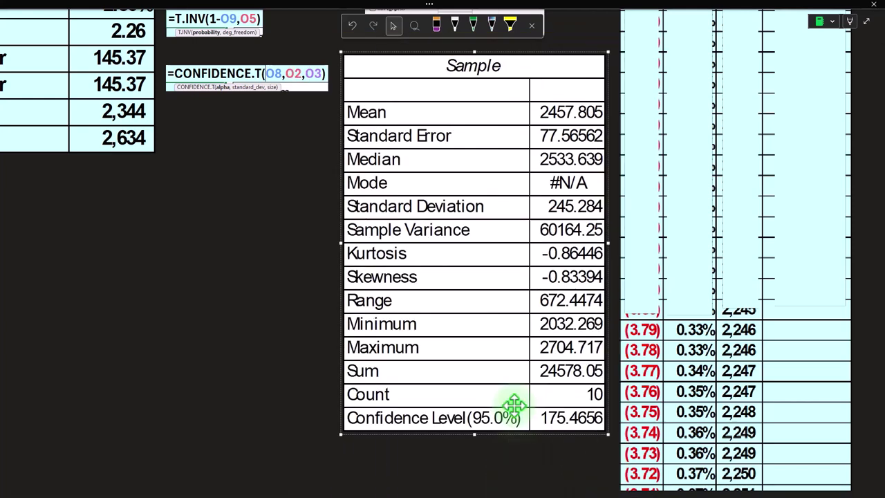
scroll(514, 404, "up", 3)
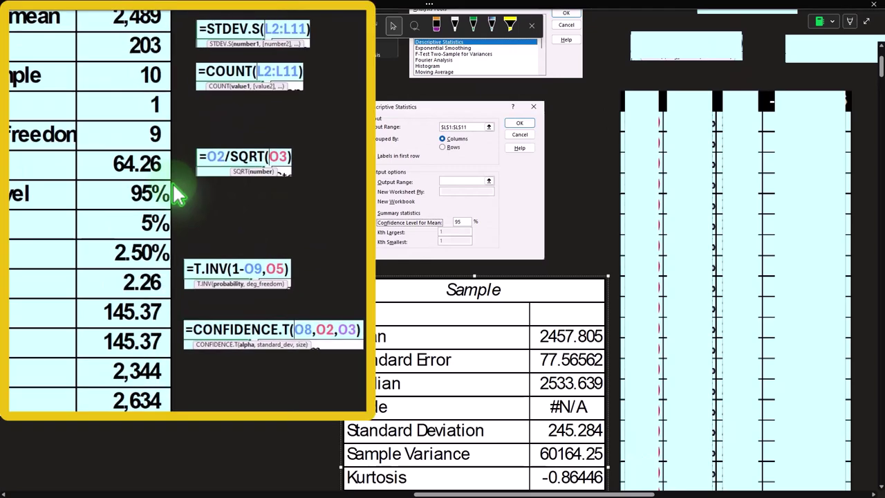
scroll(428, 289, "up", 1)
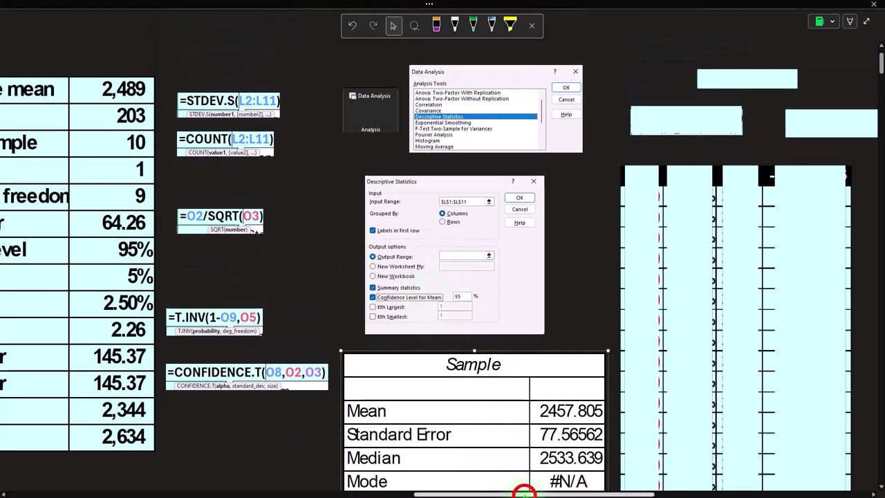
Delete the cover over the t column of the distribution table, and examine the t values along the bell curve chart's axis
left_click_drag(526, 494, 664, 493)
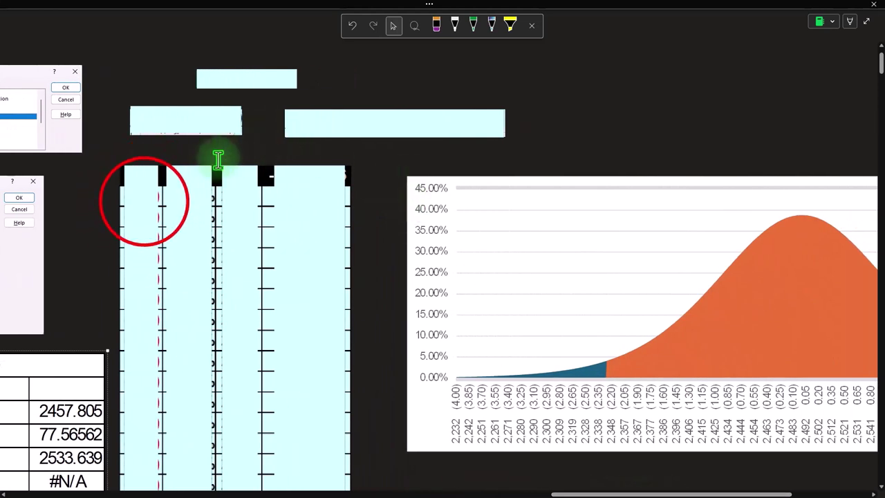
left_click(145, 202)
key("Delete")
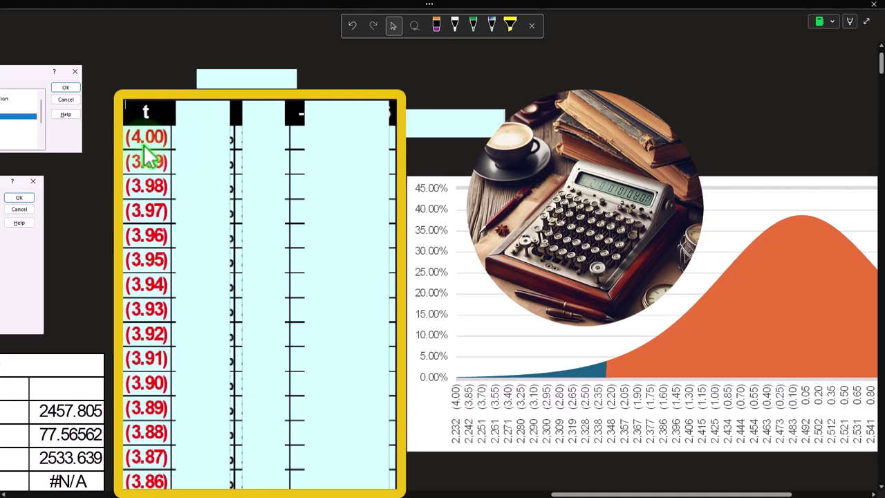
left_click(143, 144)
left_click_drag(689, 494, 769, 494)
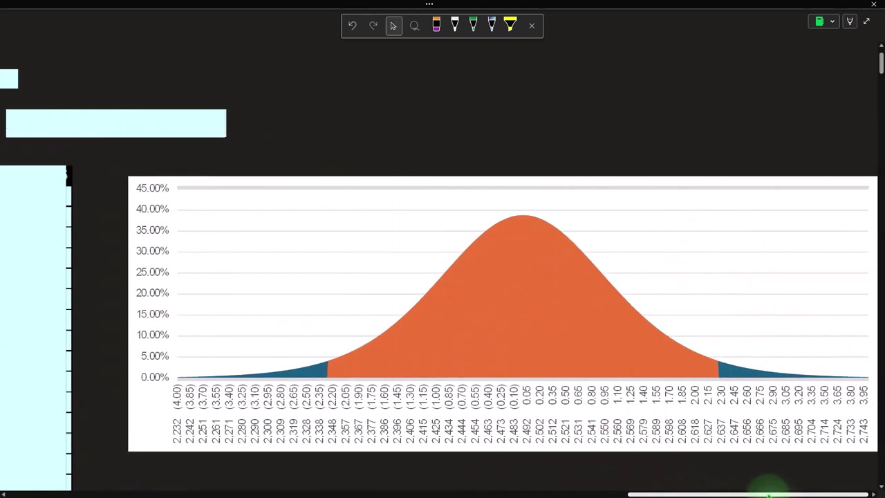
left_click(517, 320)
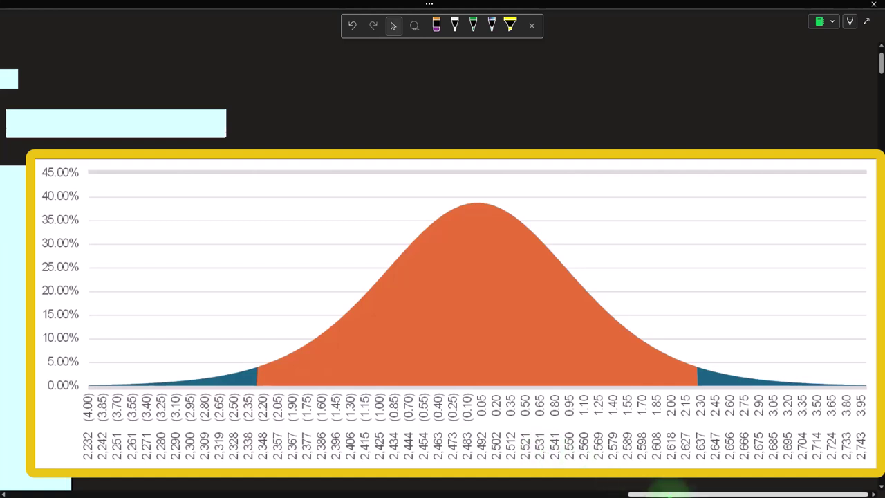
Examine the bell curve chart's tails and t axis, and check the t values down the distribution table's rows
left_click(671, 495)
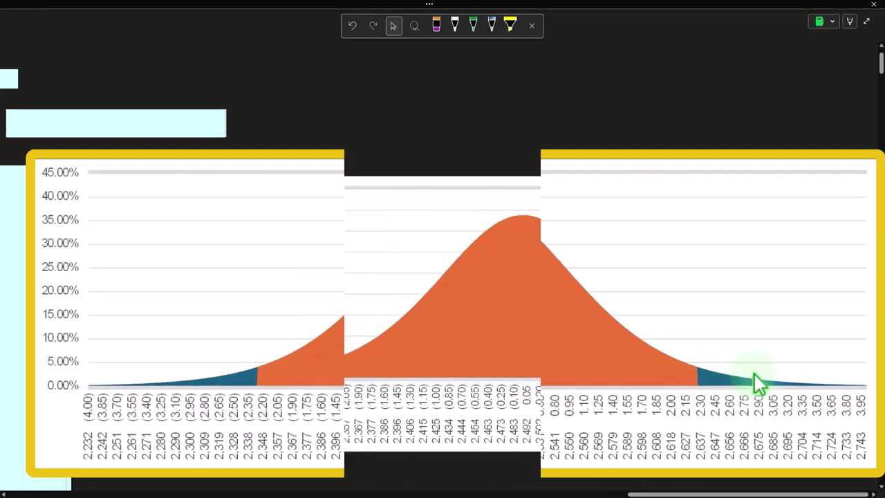
left_click(743, 494)
left_click_drag(741, 493, 612, 493)
left_click(343, 197)
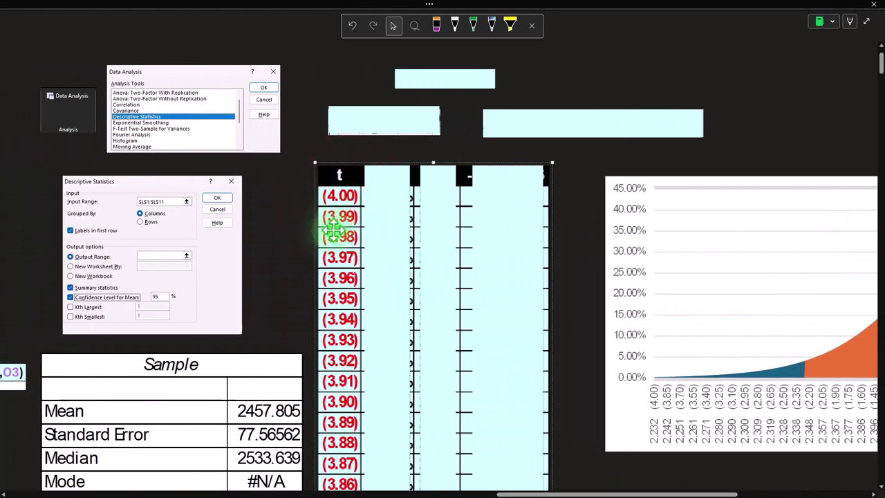
scroll(336, 241, "down", 10)
scroll(344, 313, "down", 20)
scroll(351, 339, "down", 20)
scroll(368, 352, "down", 20)
scroll(370, 358, "down", 7)
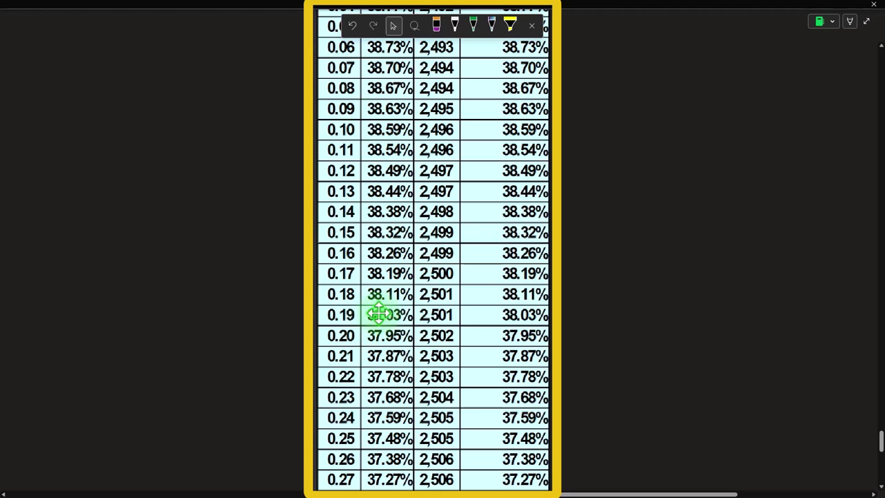
left_click(880, 437)
left_click_drag(881, 439, 881, 49)
Delete the covers over the distribution table's P(X) column and the T.DIST formula above it
left_click(384, 266)
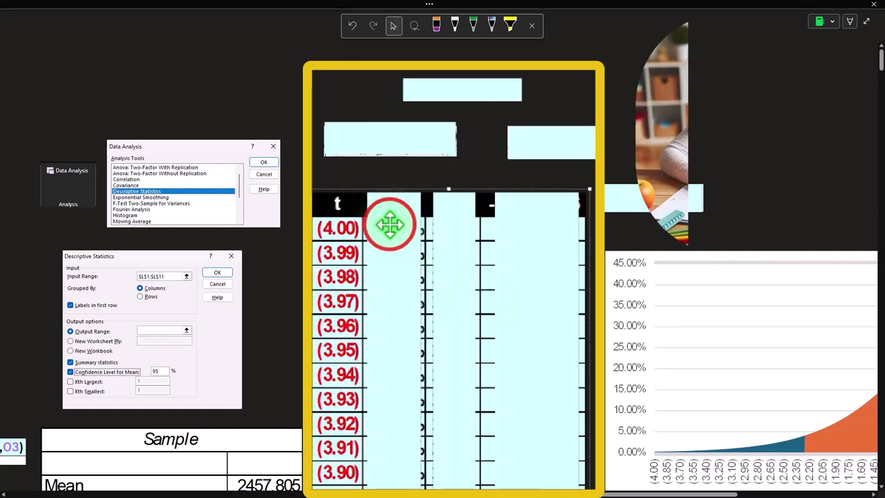
left_click(389, 225)
left_click(399, 142)
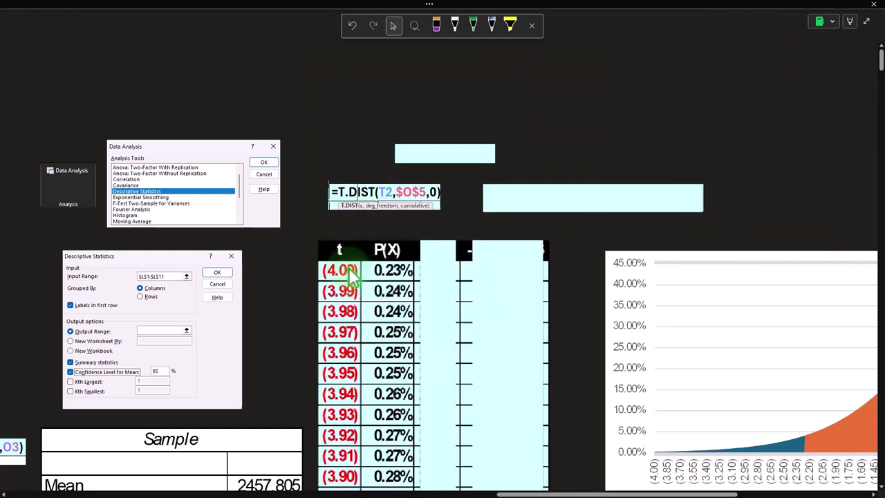
left_click(588, 493)
left_click_drag(590, 488, 564, 492)
left_click(454, 492)
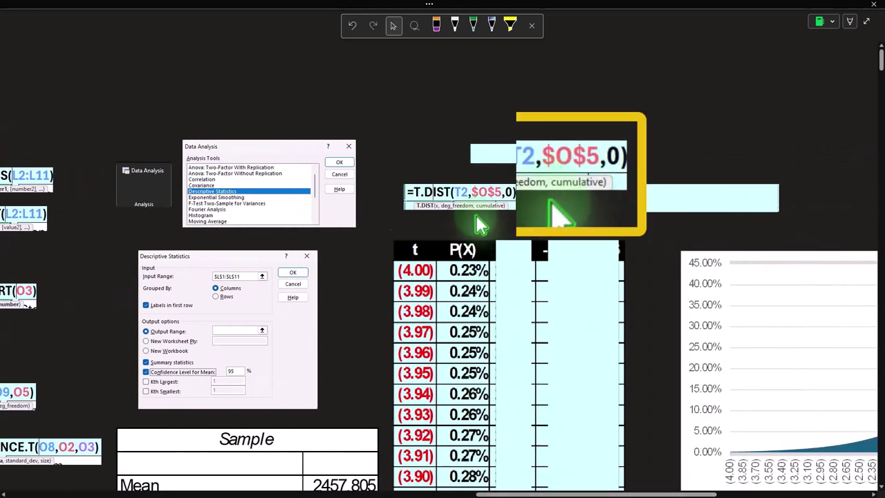
Check the P(X) values down the table, and delete the cover over its X column
scroll(475, 208, "down", 6)
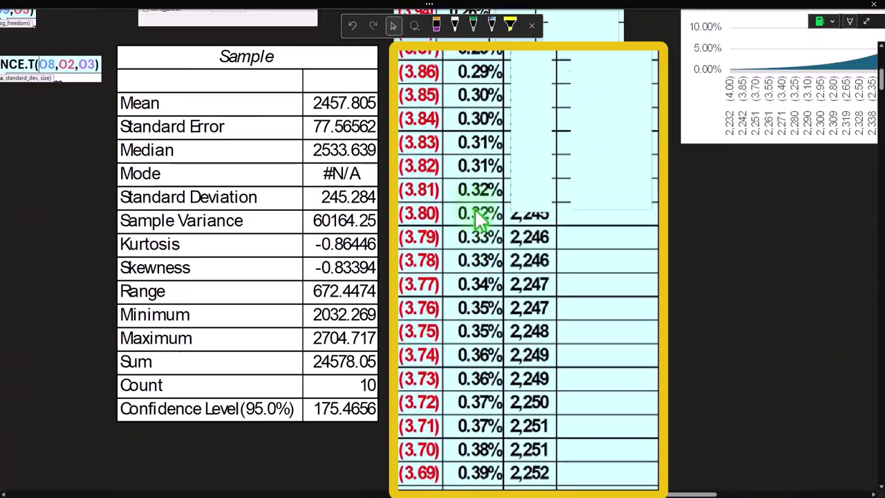
scroll(475, 208, "up", 6)
left_click(536, 144)
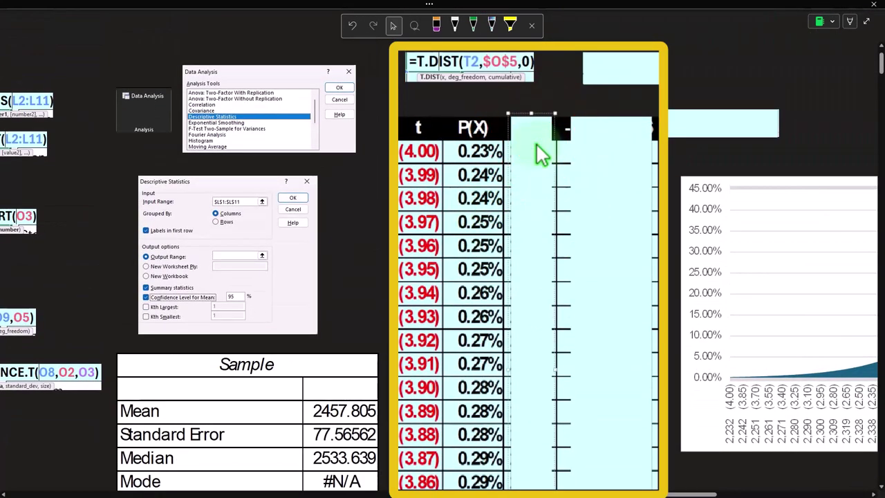
key("Delete")
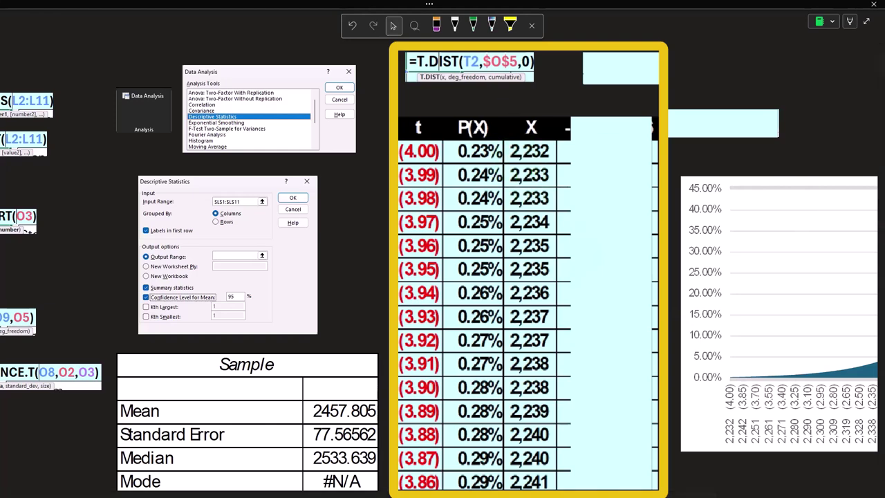
Switch to the calculator, keeping the sample statistics results table in view behind it
left_click_drag(809, 495, 635, 275)
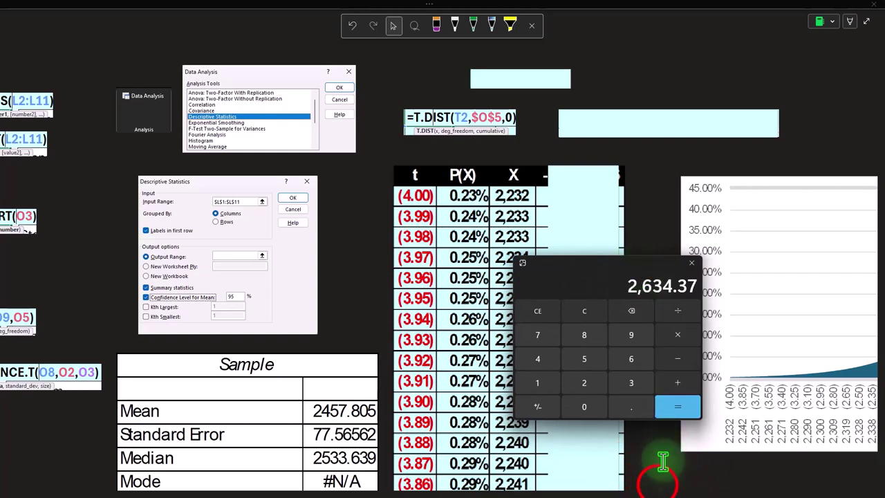
left_click(658, 483)
left_click_drag(644, 493, 530, 494)
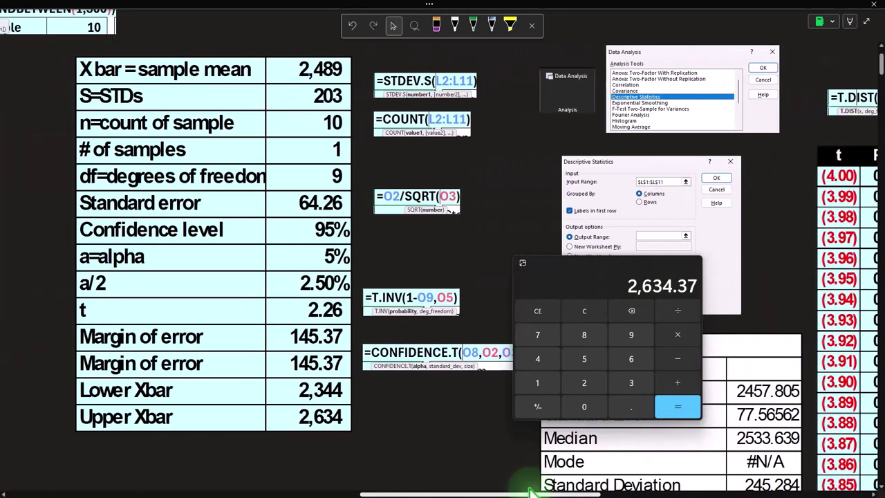
left_click(591, 308)
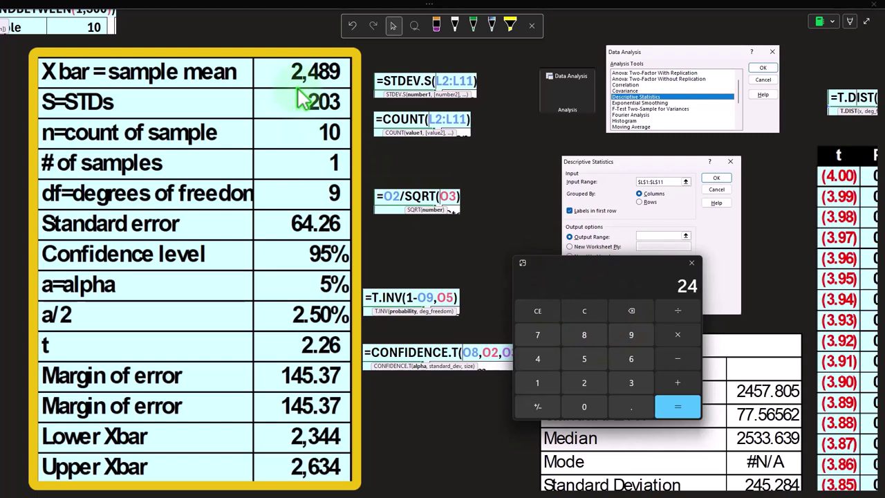
type("9")
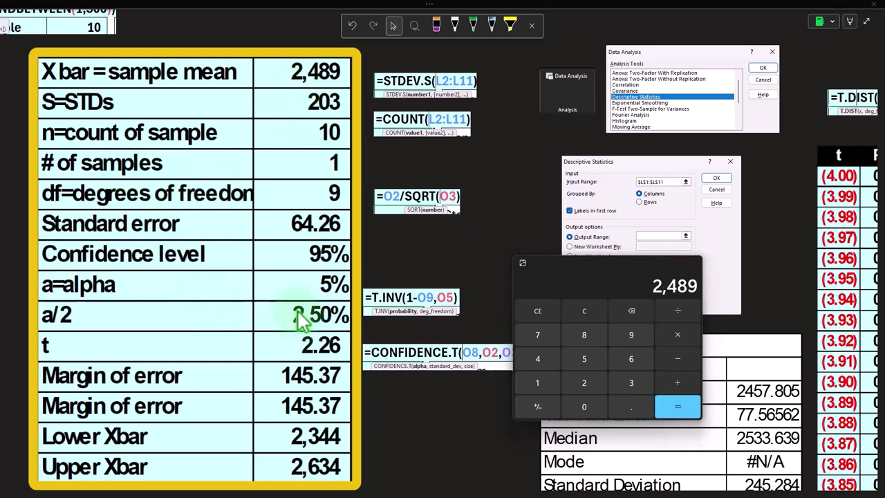
left_click(584, 311)
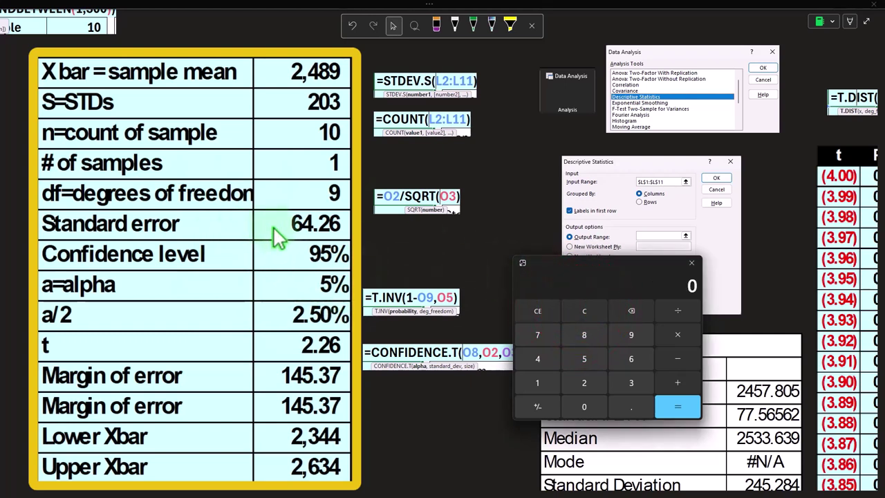
Calculate the standard error times four (64.26 × 4) in the calculator, and subtract the sample mean 2489
type("64.26*4")
key("Return")
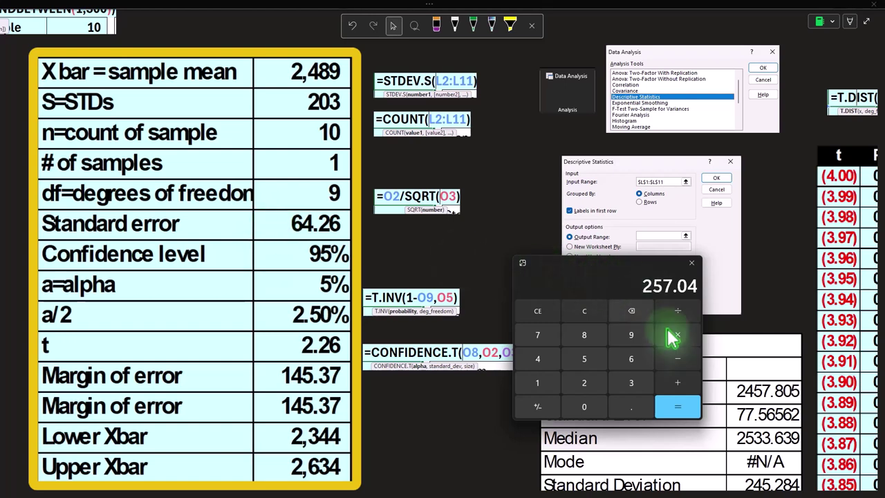
left_click(683, 363)
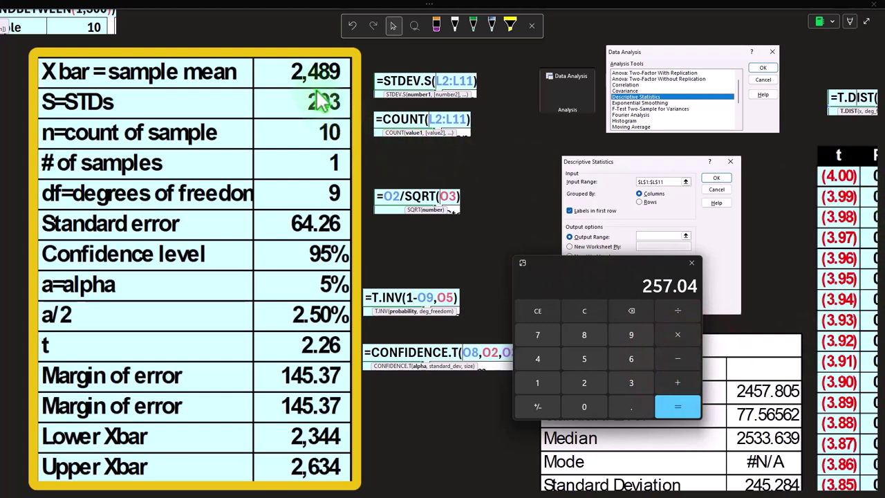
type("2489")
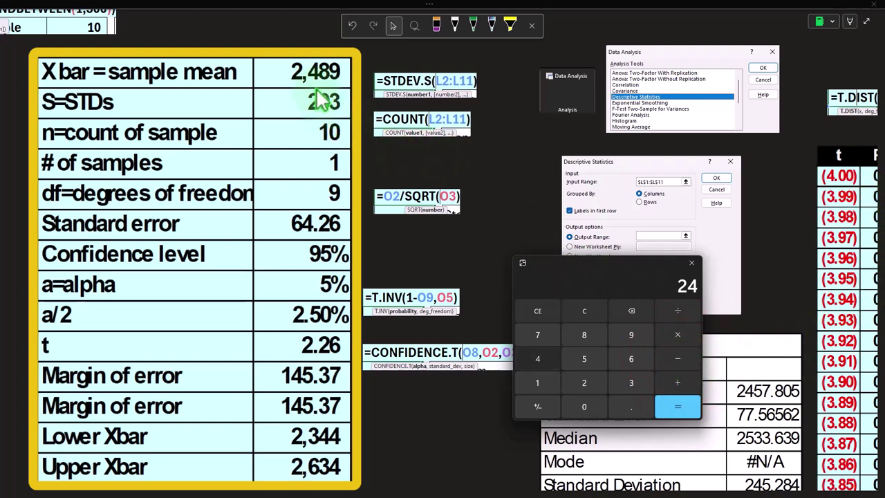
key("Return")
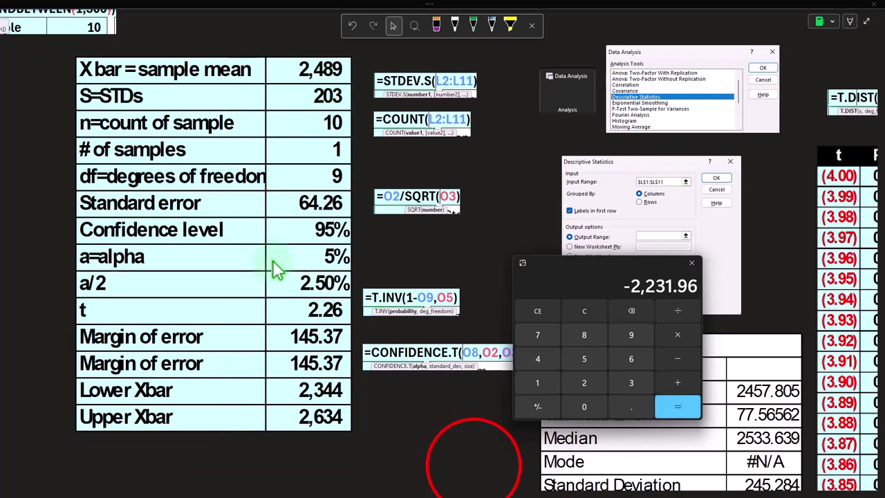
Delete the cover over the X column's formula above the distribution table
left_click(472, 467)
left_click_drag(456, 494, 591, 494)
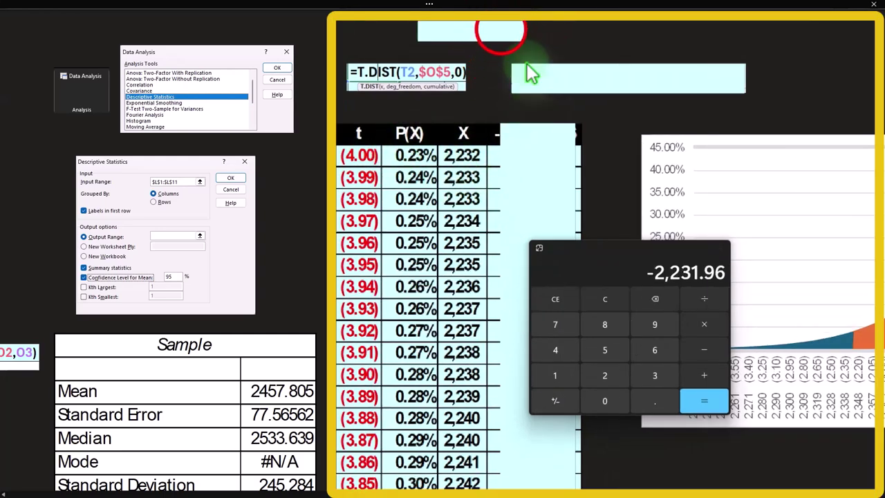
double_click(503, 38)
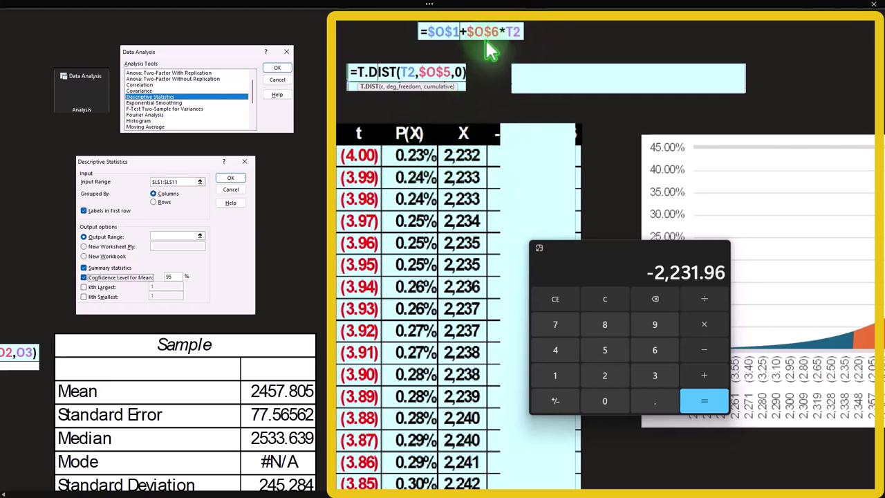
scroll(460, 293, "down", 4)
scroll(499, 296, "up", 4)
Close the calculator, and delete the cover over the distribution table's -2.26<t<2.26 column
left_click(590, 249)
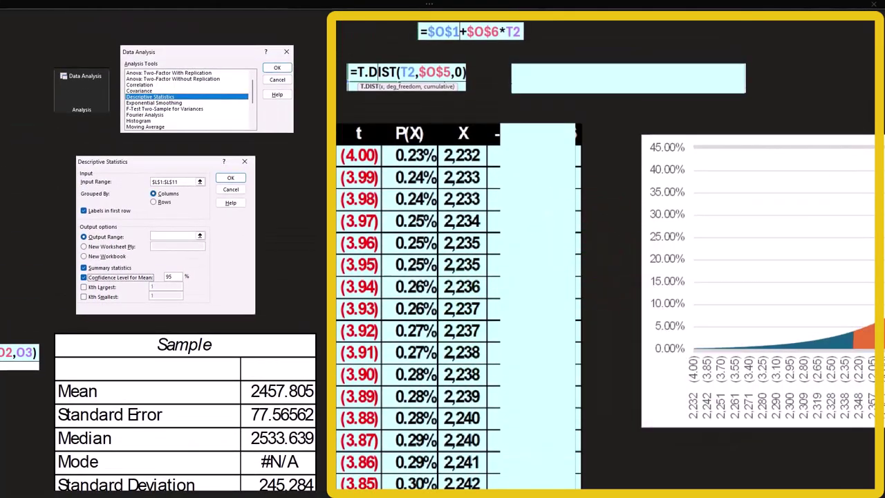
left_click(536, 213)
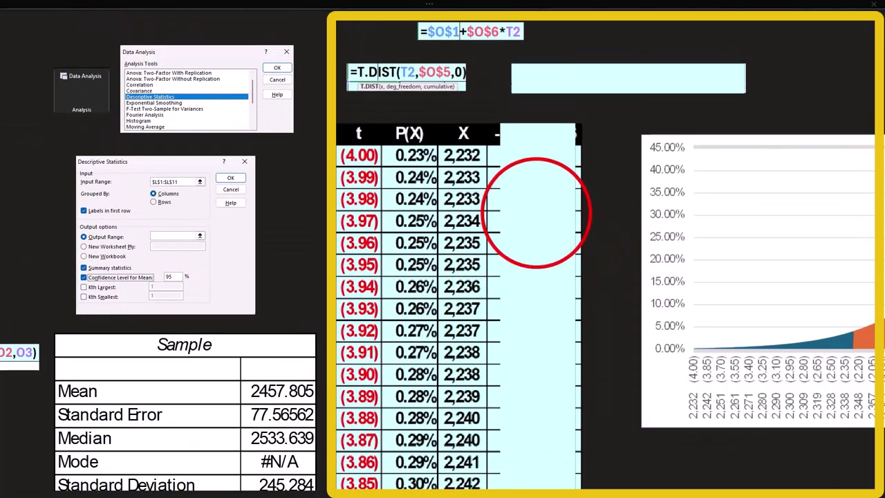
key("Delete")
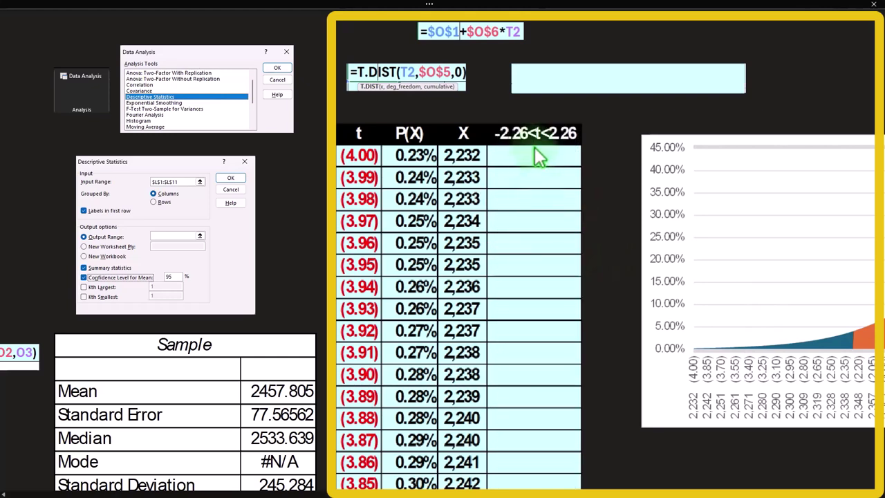
Check the lower and upper Xbar in the results table, and delete the cover over the IF(AND) formula above the -2.26<t<2.26 column
left_click(614, 481)
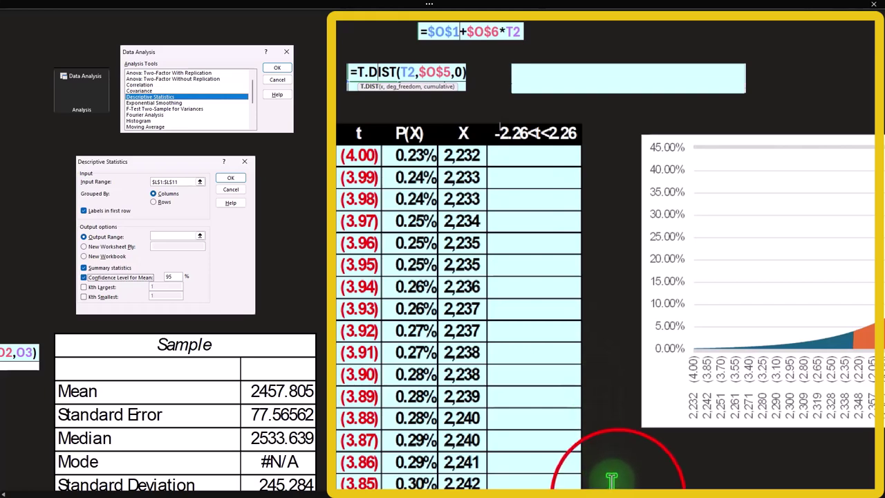
left_click_drag(600, 493, 462, 493)
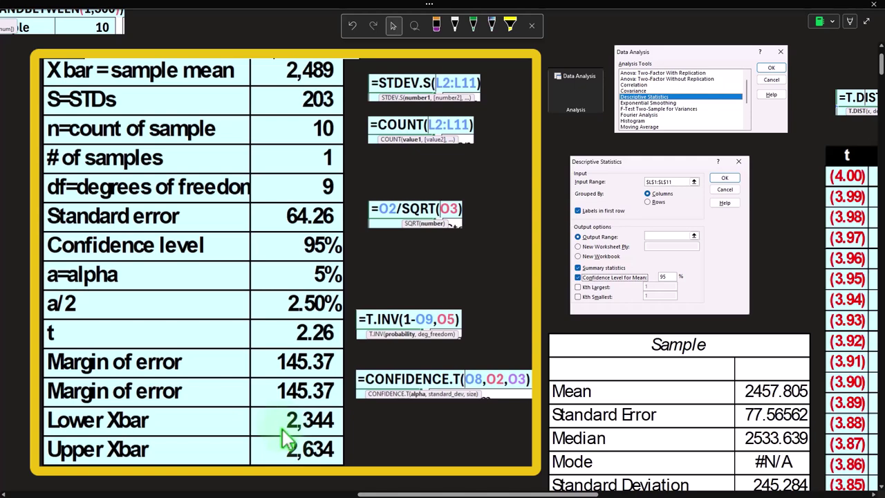
left_click_drag(446, 494, 602, 492)
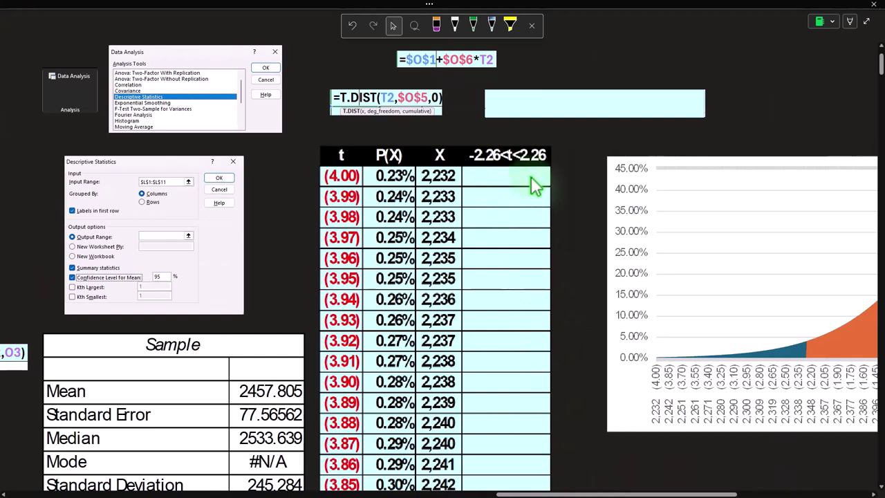
left_click(557, 96)
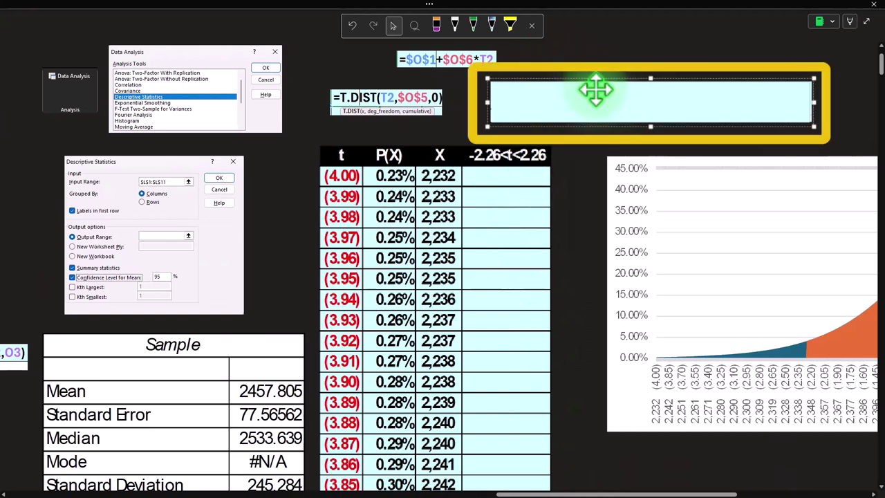
key("Delete")
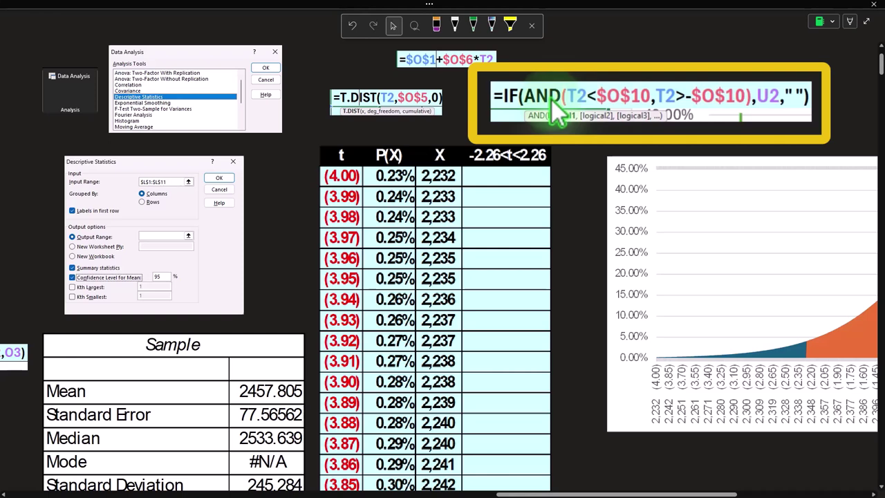
Examine the -2.26<t<2.26 column down to the t rows around -2, and compare it with the bell curve chart's orange region boundaries
left_click(355, 173)
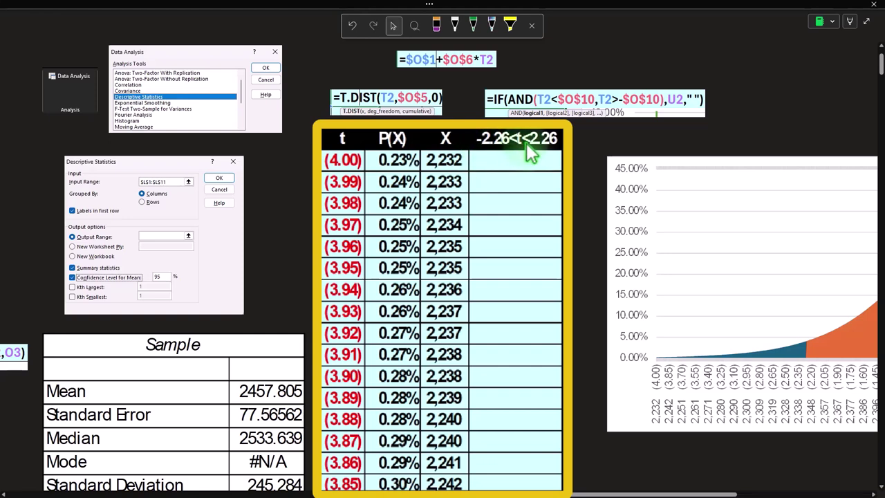
scroll(511, 206, "down", 12)
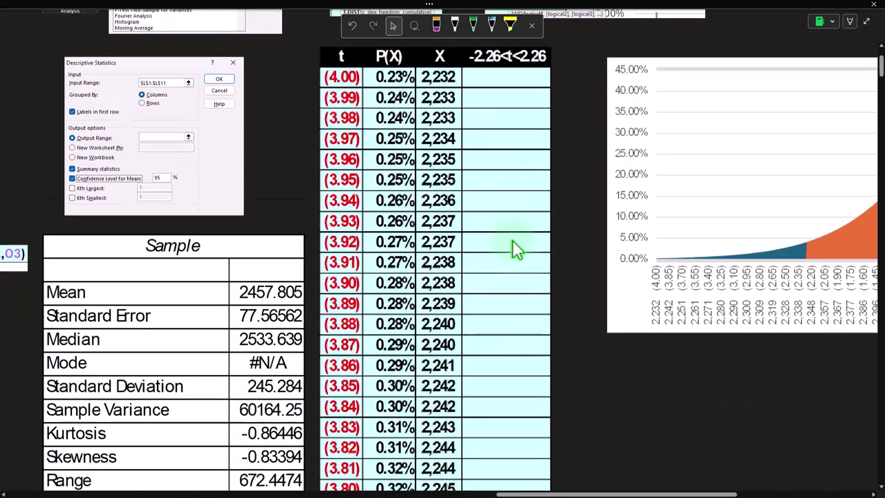
scroll(513, 291, "down", 20)
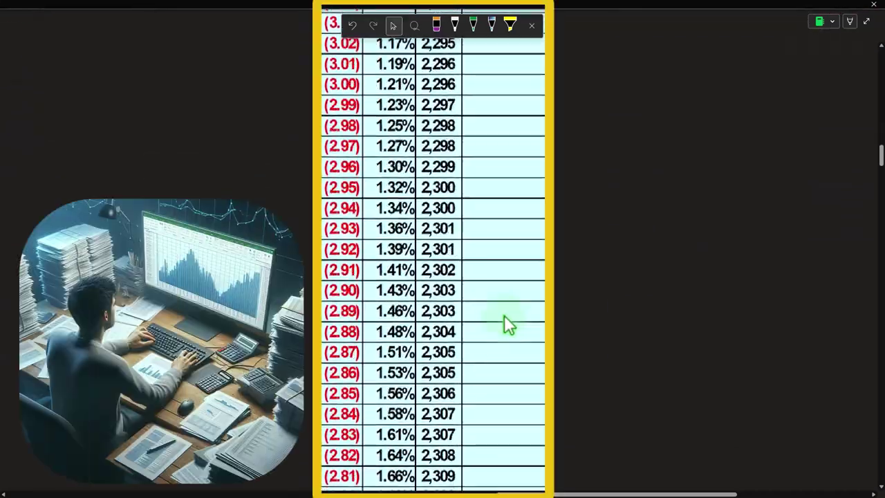
scroll(520, 353, "down", 13)
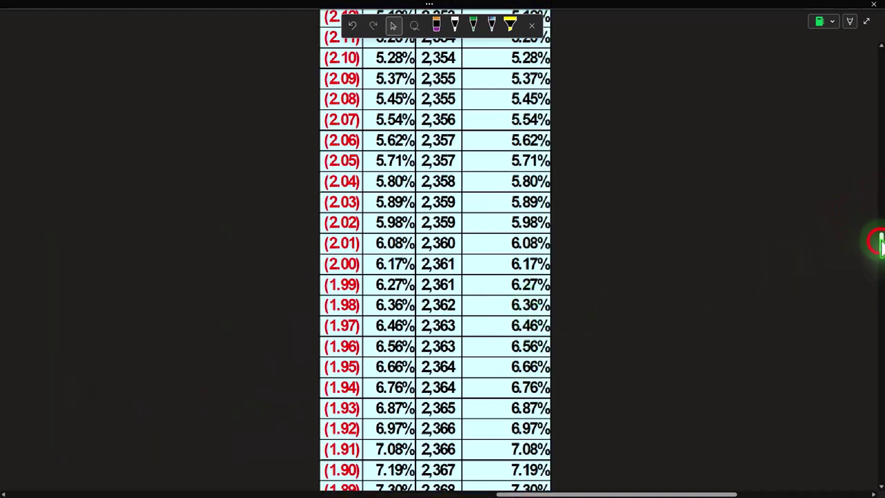
left_click_drag(881, 242, 881, 75)
left_click_drag(632, 493, 764, 494)
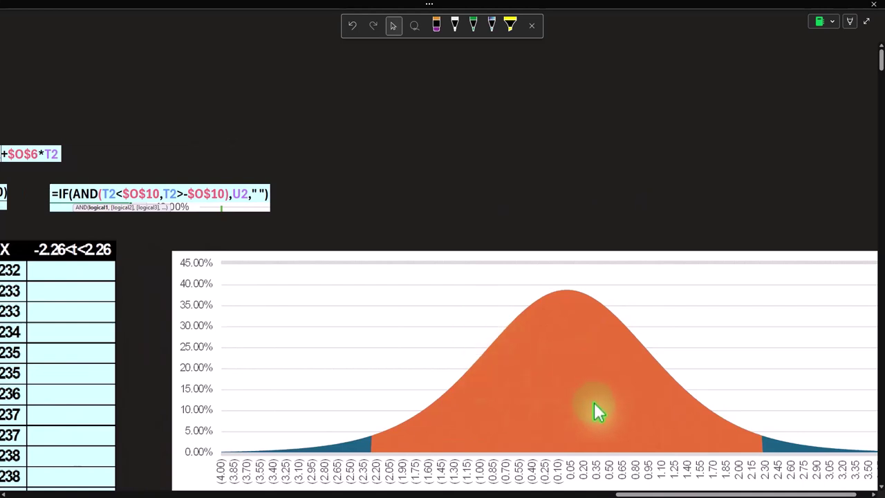
scroll(566, 363, "down", 1)
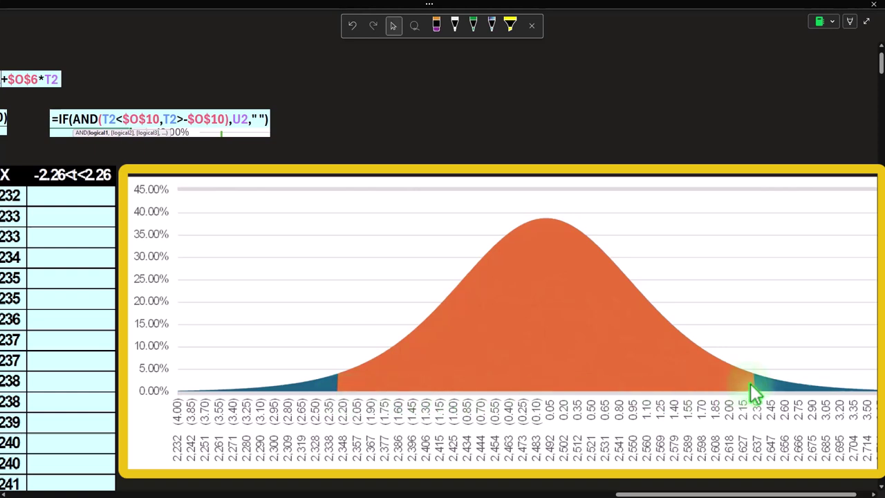
left_click(724, 493)
left_click_drag(725, 494, 676, 494)
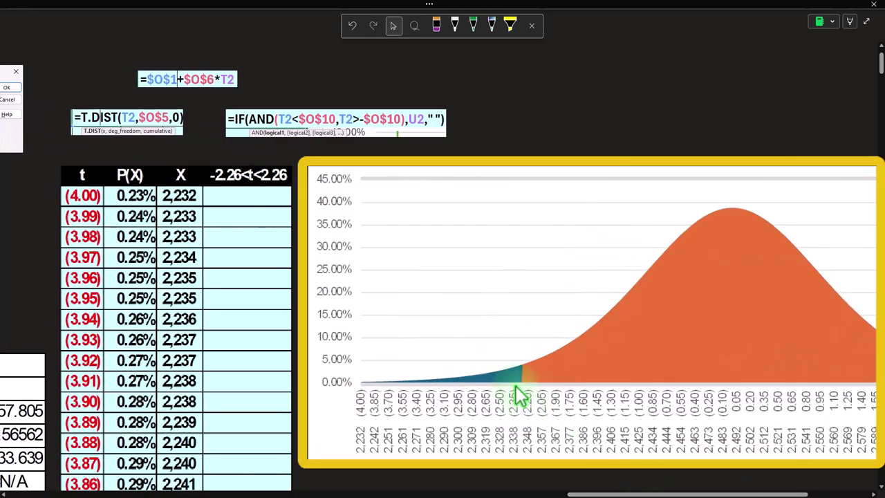
Compare the bell curve chart's upper orange region boundary with the Lower and Upper Xbar in the results table
left_click_drag(613, 494, 672, 494)
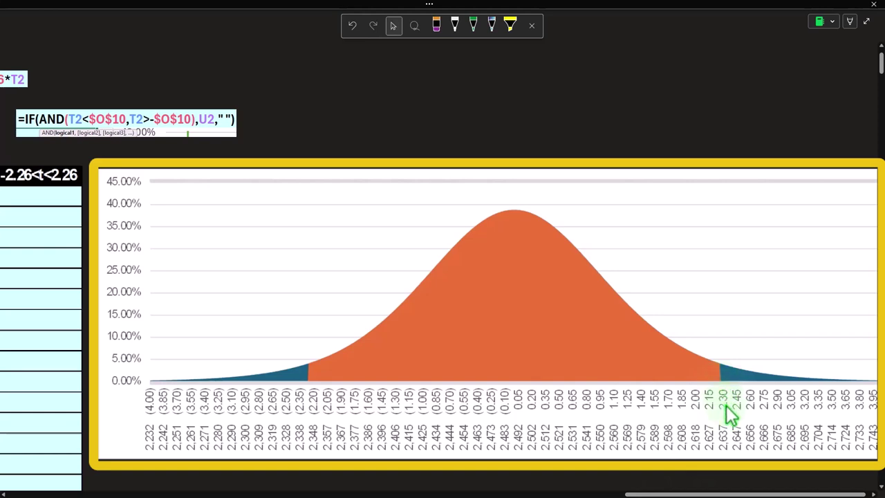
left_click_drag(731, 494, 471, 492)
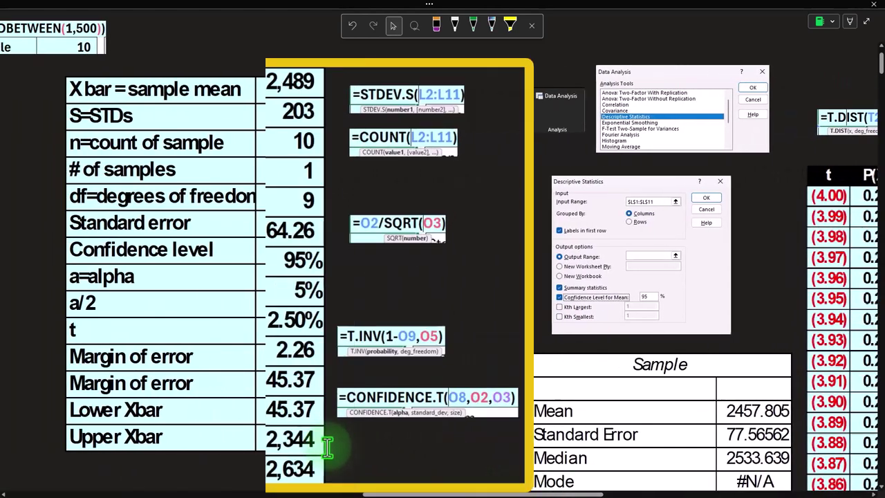
left_click(408, 492)
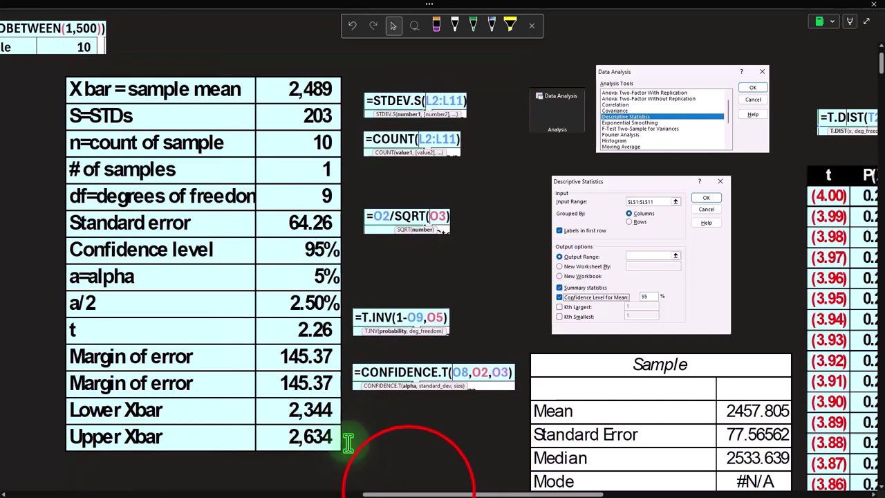
left_click_drag(407, 488, 669, 488)
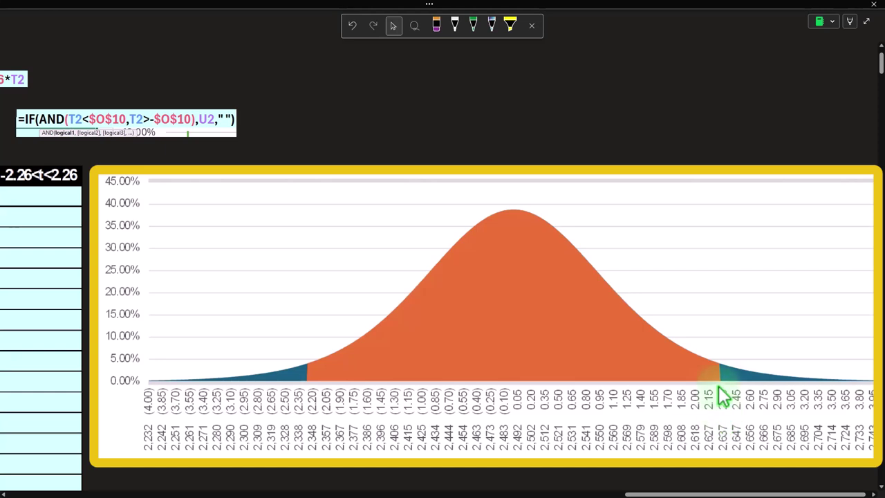
left_click(721, 494)
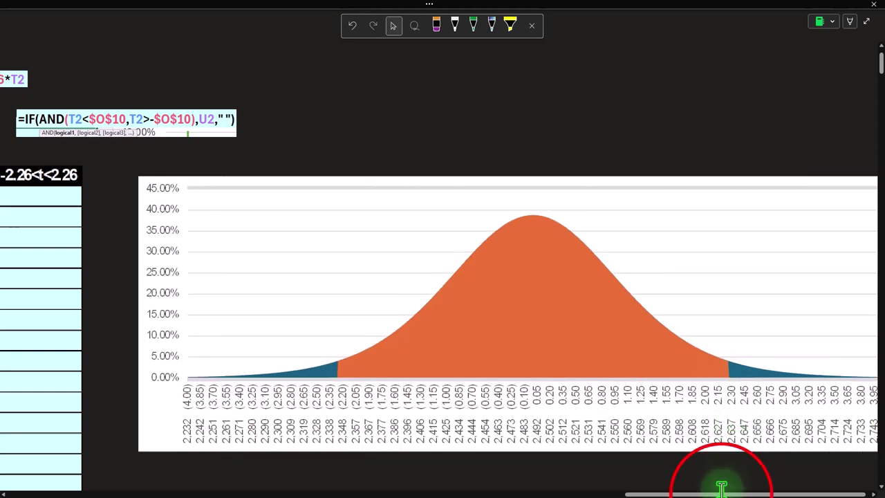
left_click_drag(722, 490, 726, 490)
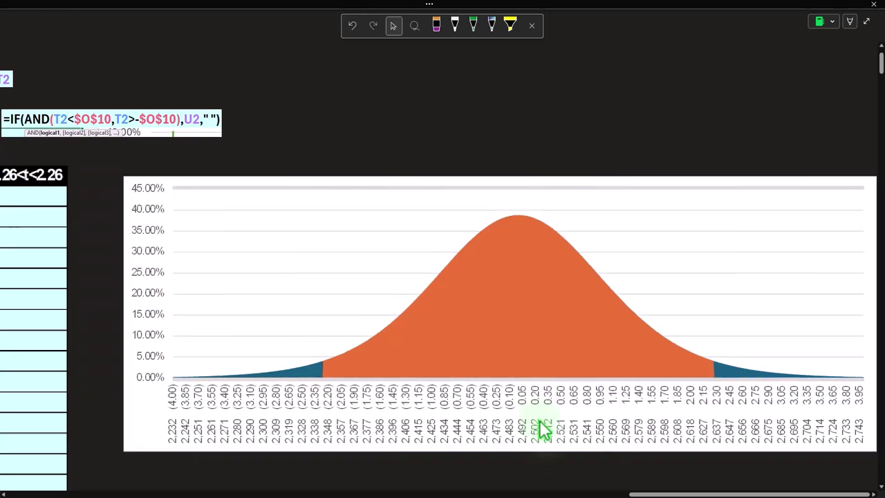
Compare the sample mean and the Lower and Upper Xbar in the results table with the Data Pop table's population mean
left_click(676, 494)
left_click_drag(676, 491, 331, 494)
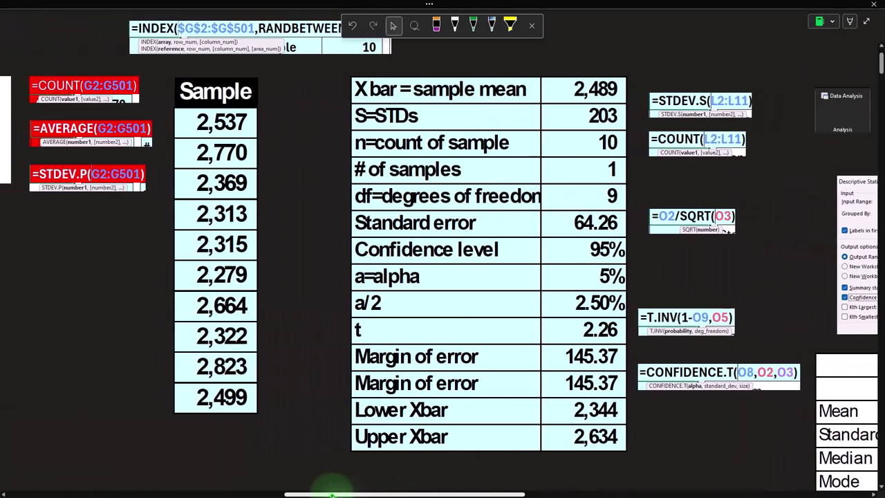
mouse_move(586, 97)
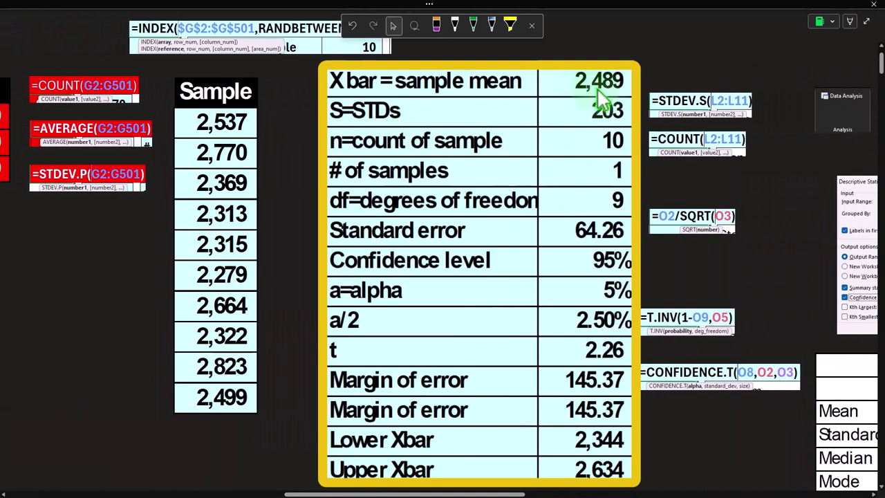
left_click(448, 488)
left_click_drag(448, 489, 405, 491)
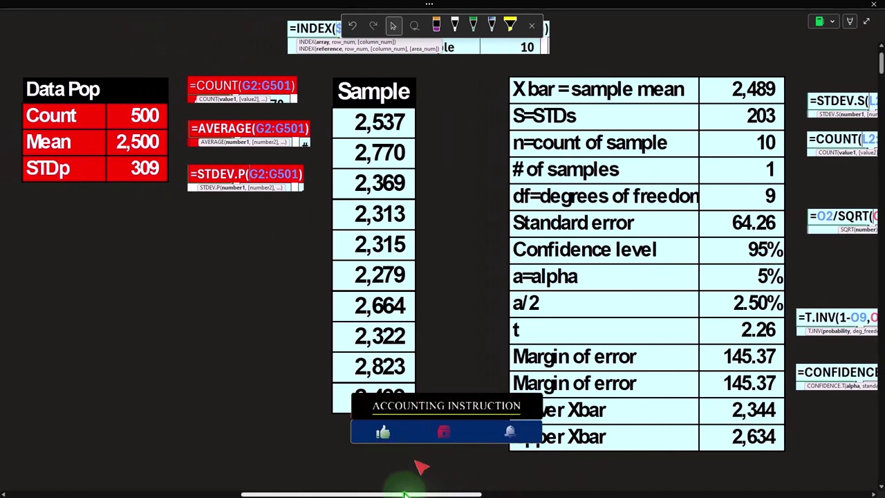
left_click(172, 164)
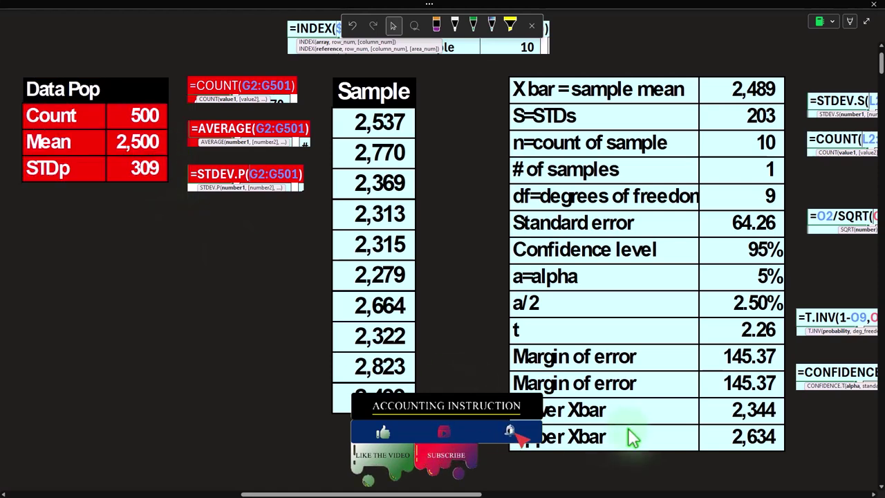
left_click(754, 433)
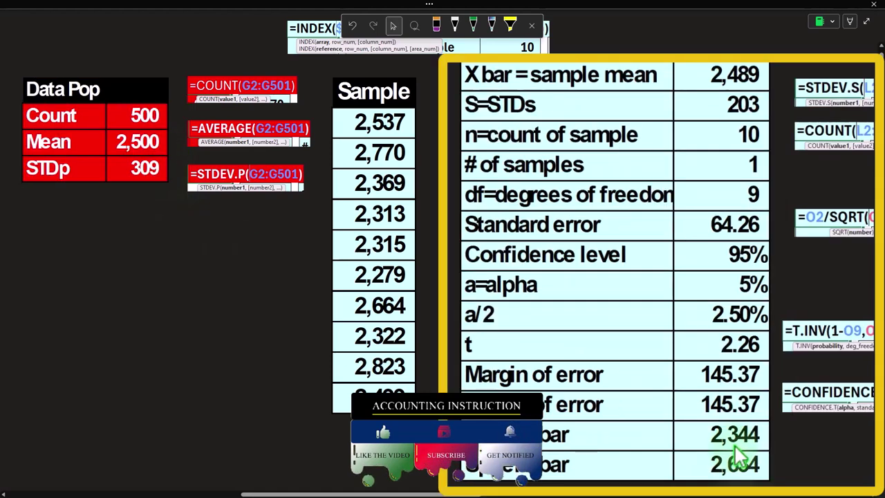